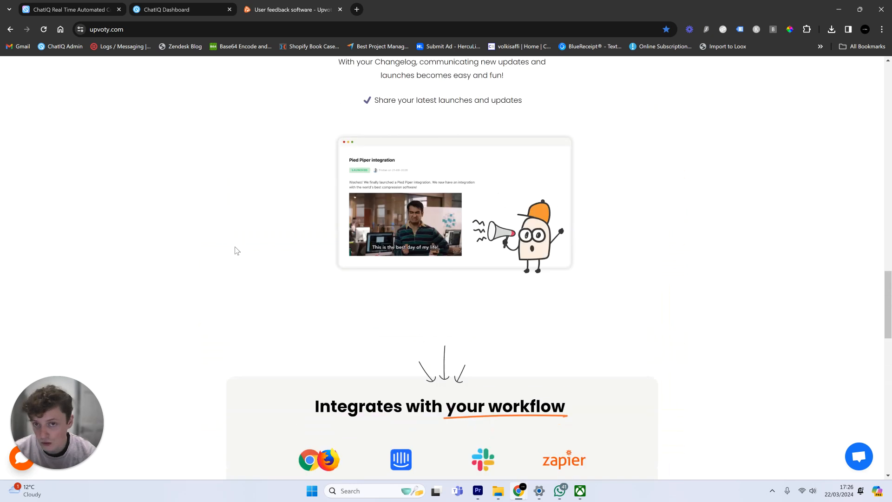
pyautogui.scroll(15, 235, 251)
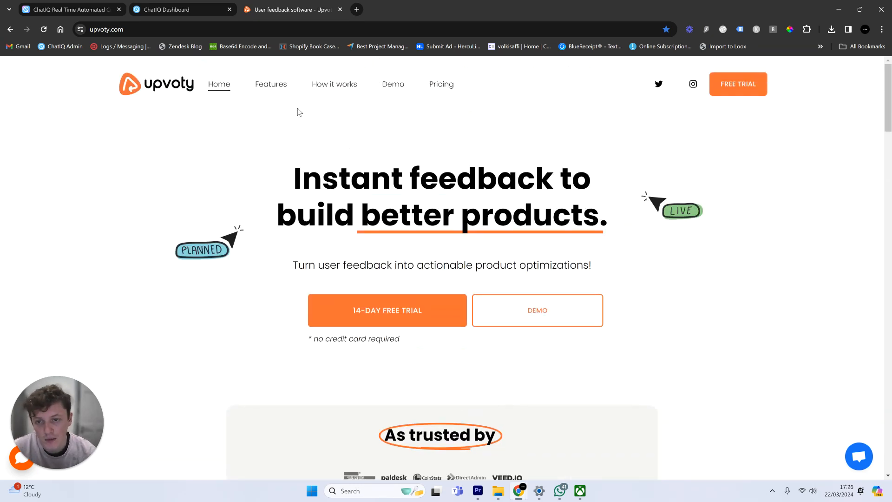
# - Read through Upvoty's How it works page, then go back to the ChatIQ homepage tab
pyautogui.click(334, 86)
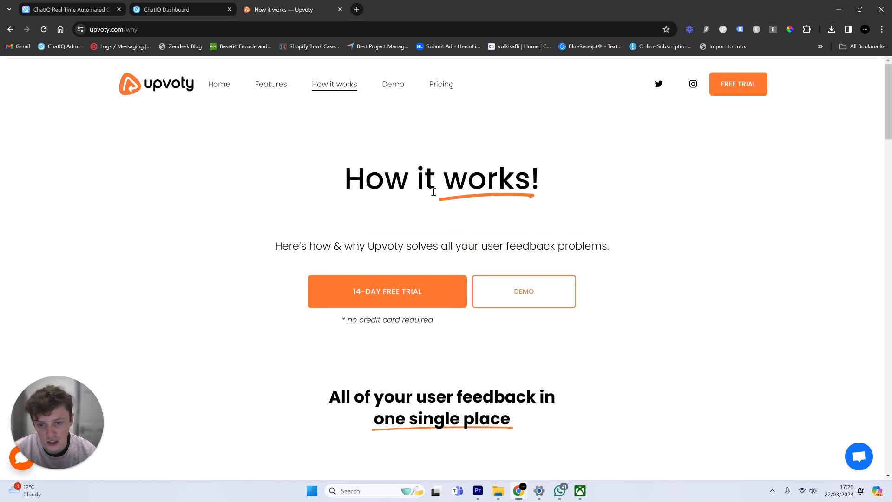
pyautogui.scroll(-3, 439, 206)
pyautogui.scroll(-20, 509, 195)
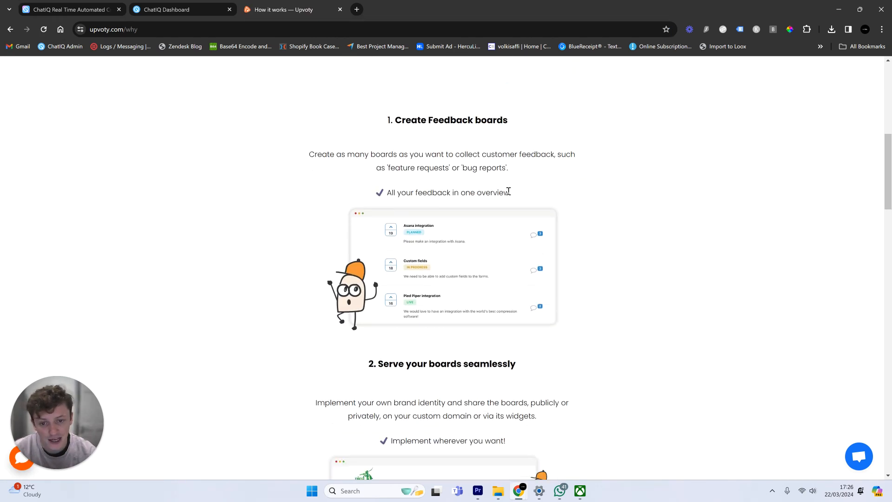
pyautogui.scroll(-9, 520, 186)
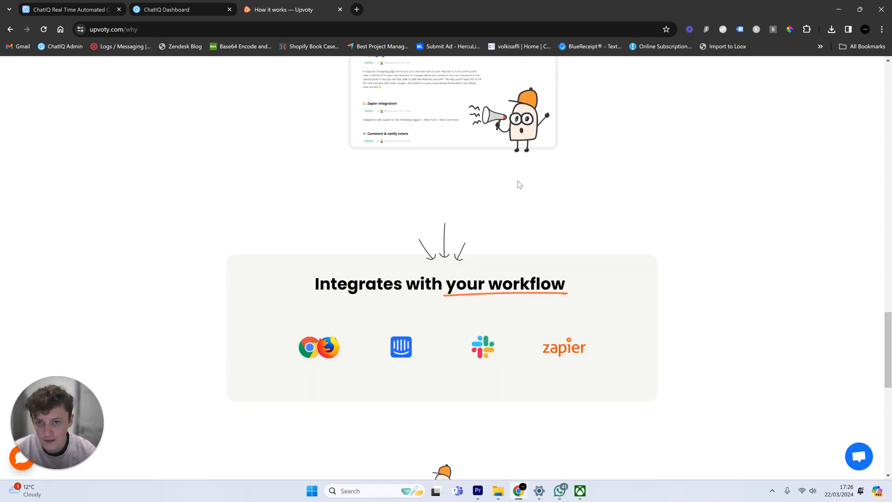
pyautogui.scroll(11, 518, 182)
pyautogui.scroll(10, 518, 183)
pyautogui.scroll(8, 508, 190)
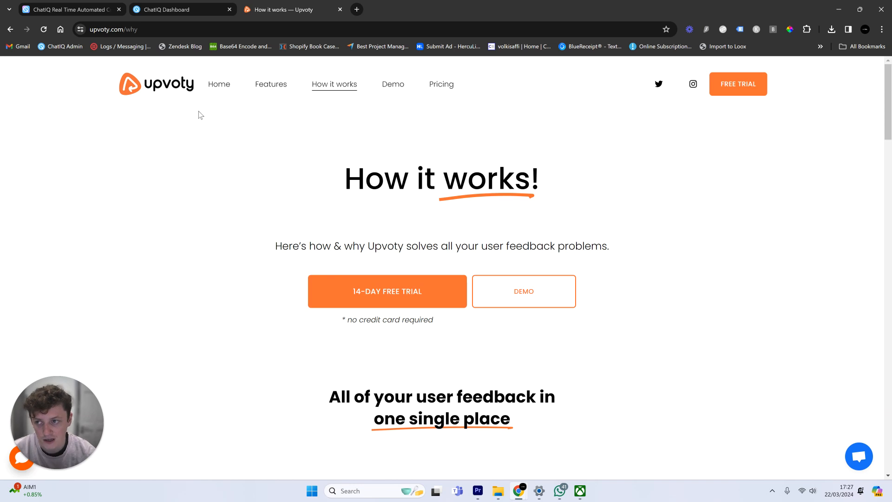
pyautogui.click(75, 5)
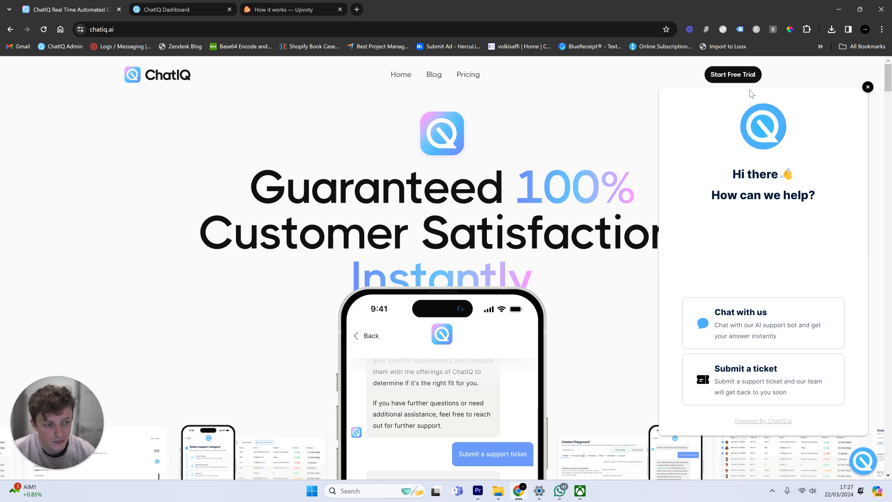
# - Open the help widget's Submit a ticket form, then return to the widget's start screen
pyautogui.rightClick(764, 374)
pyautogui.click(758, 368)
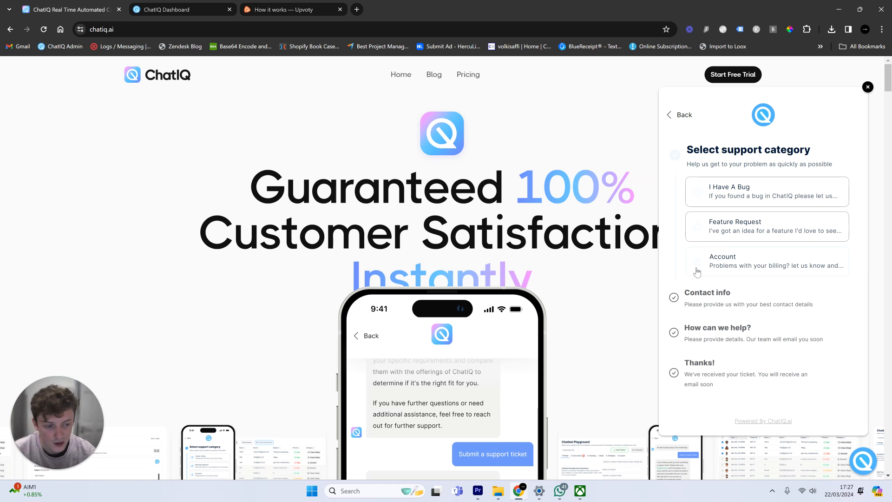
pyautogui.click(678, 114)
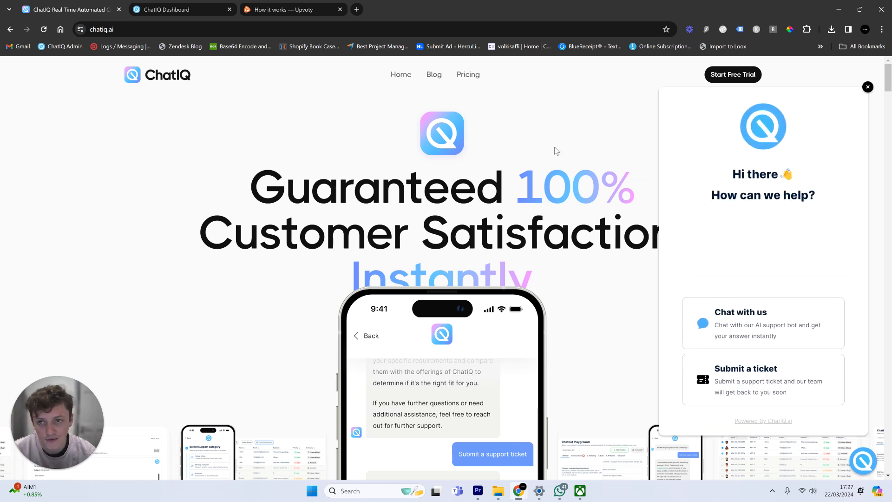
# - Ask the chat bot about a custom feature, close the widget, and open the ChatIQ Dashboard
pyautogui.click(781, 324)
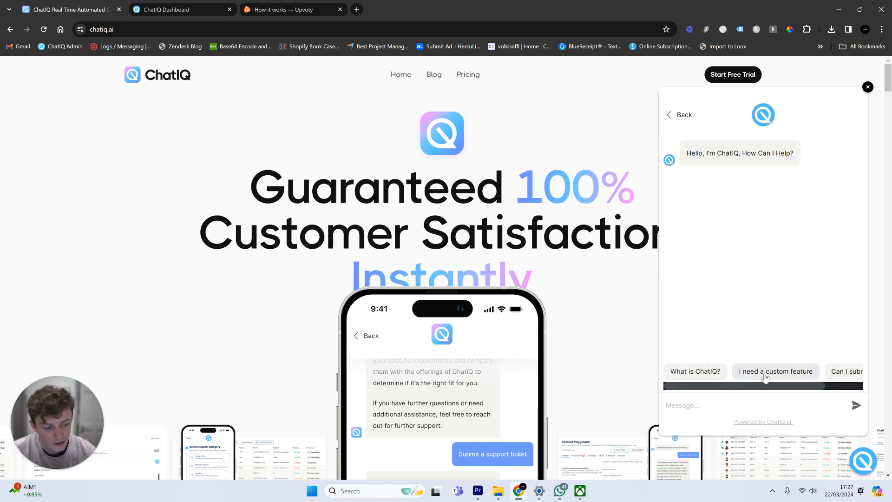
pyautogui.click(765, 376)
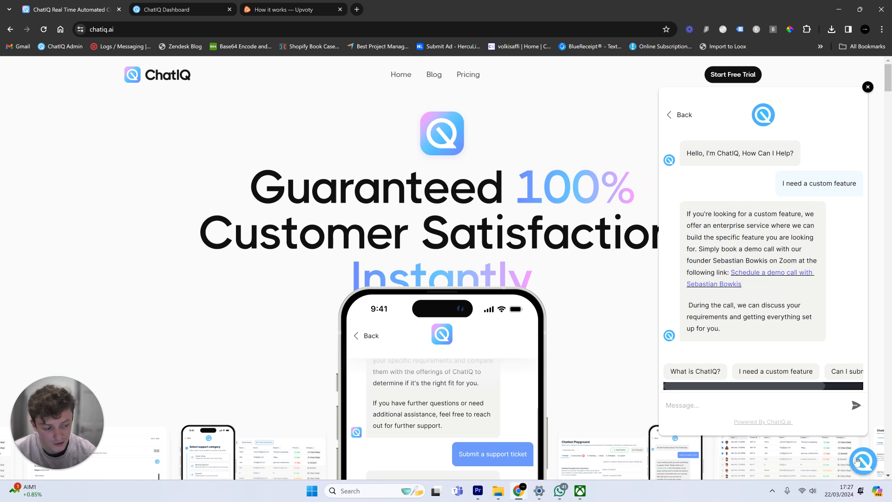
pyautogui.click(857, 463)
pyautogui.click(223, 7)
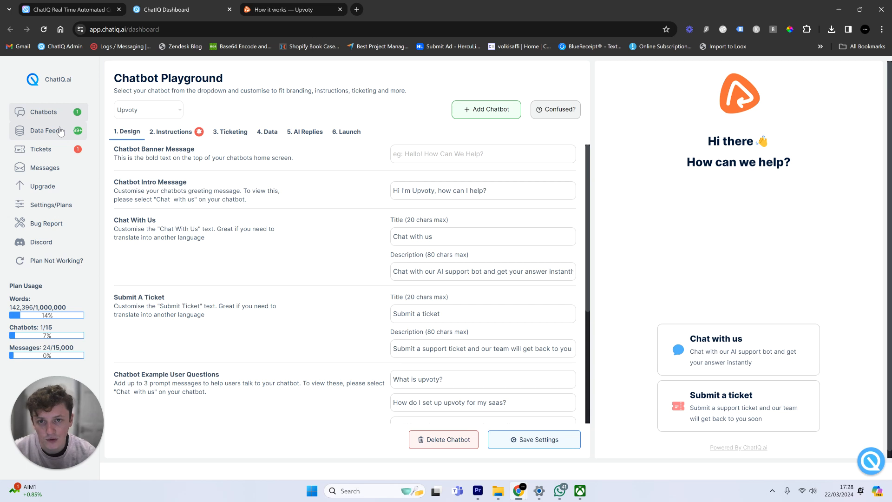
pyautogui.click(61, 132)
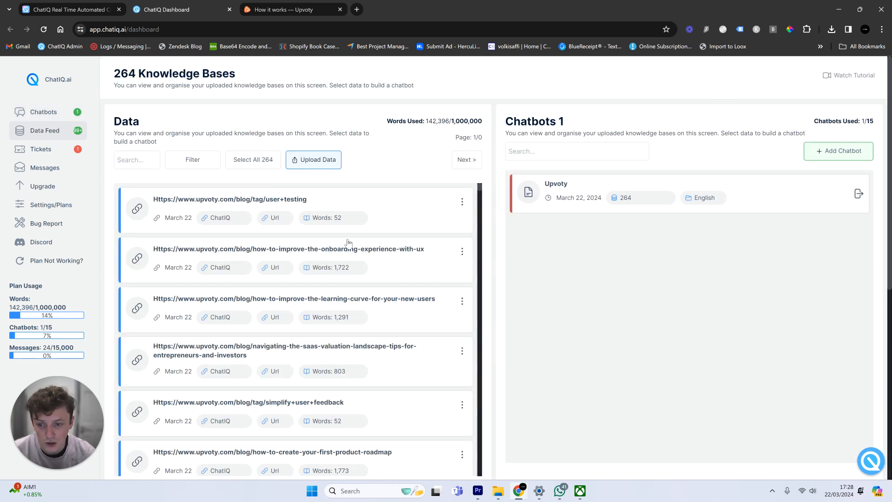
pyautogui.scroll(-4, 375, 268)
pyautogui.scroll(-10, 375, 268)
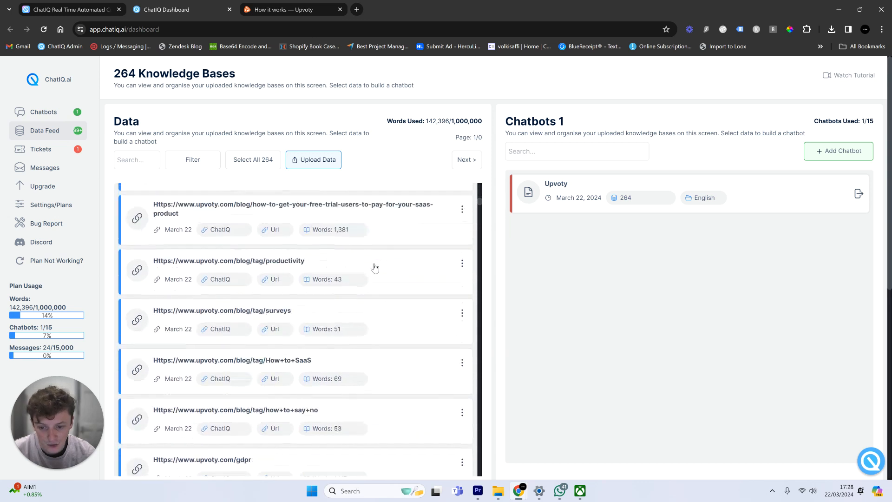
pyautogui.scroll(-10, 375, 268)
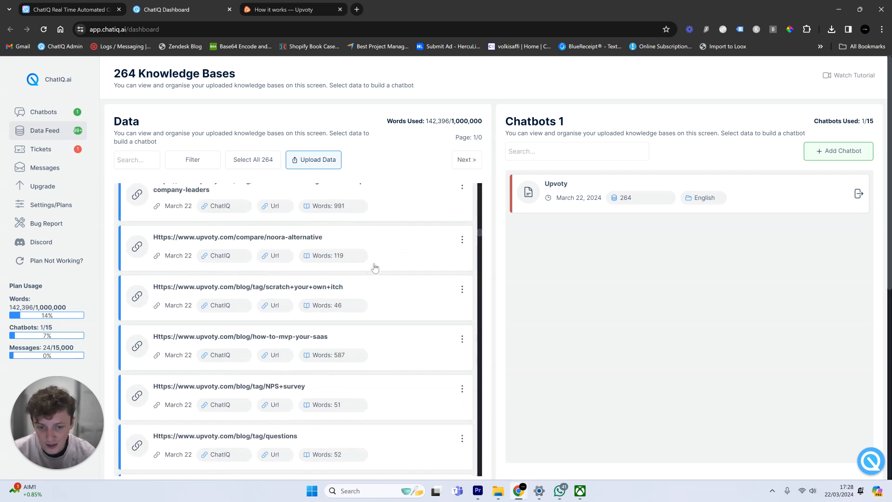
pyautogui.scroll(-10, 376, 265)
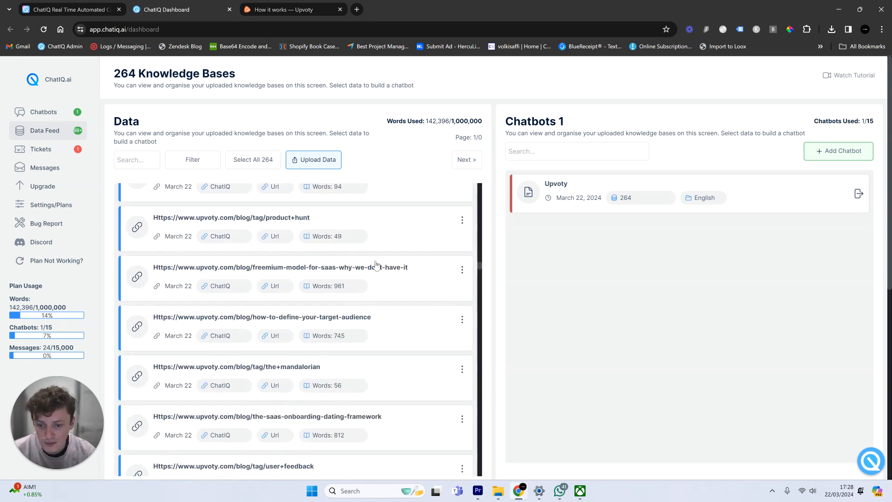
pyautogui.scroll(-8, 376, 266)
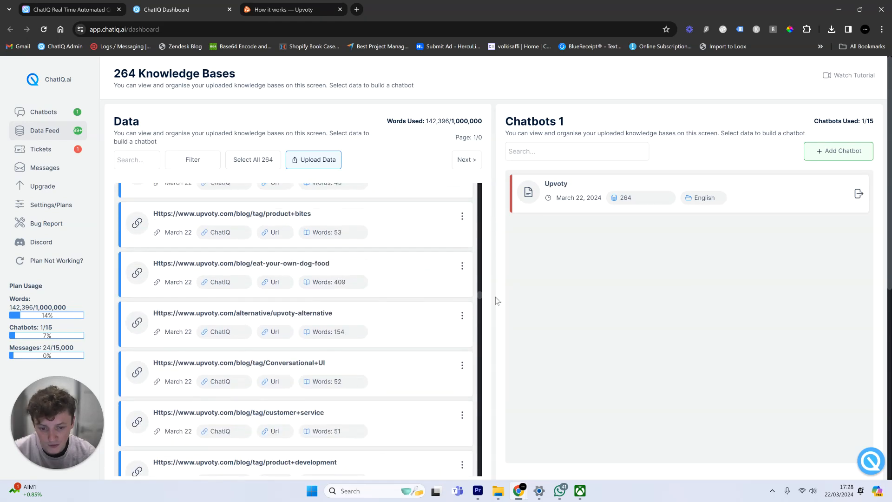
pyautogui.moveTo(480, 300); pyautogui.dragTo(488, 399)
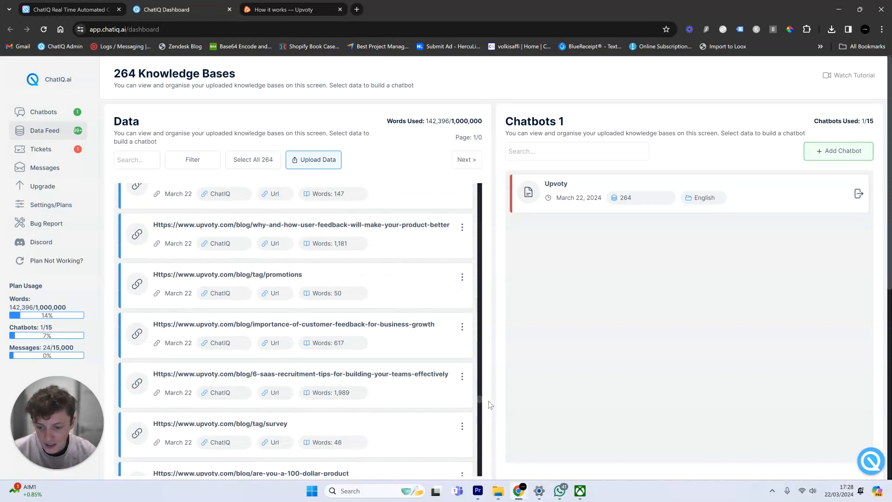
pyautogui.scroll(5, 398, 264)
pyautogui.scroll(3, 401, 267)
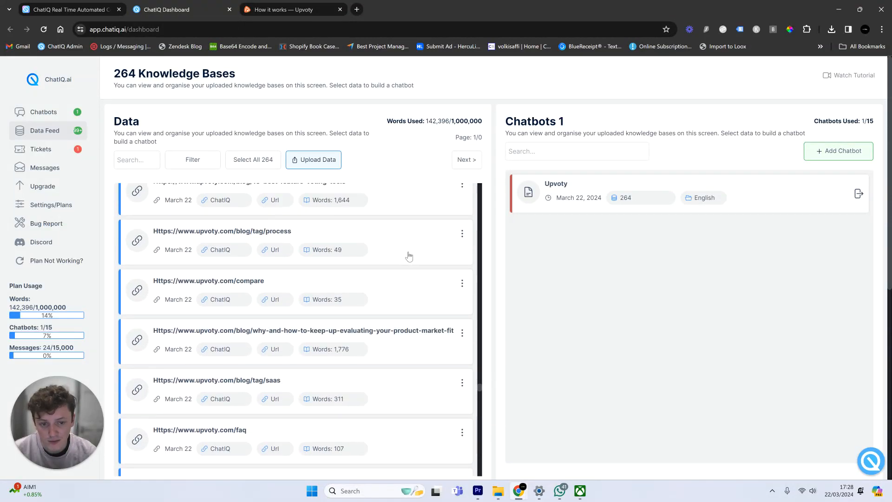
pyautogui.click(80, 112)
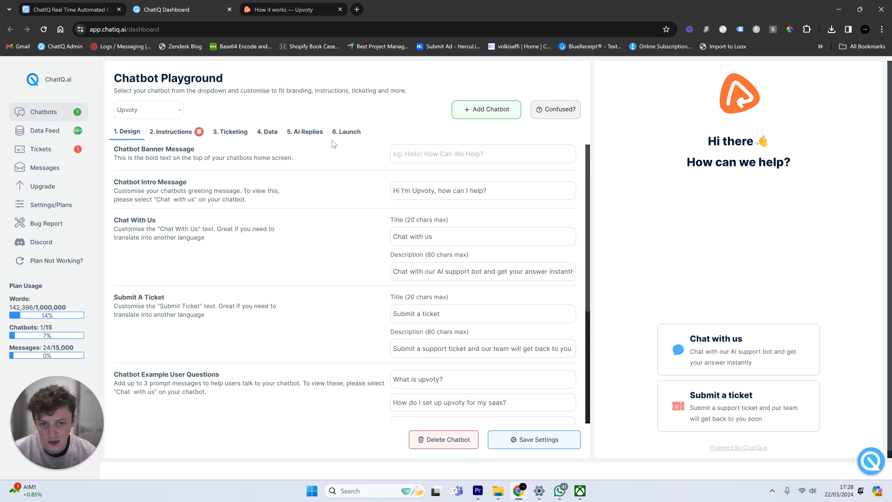
# - Preview the 'Chat with us' screen, then open the '3. Ticketing' step
pyautogui.scroll(-4, 370, 263)
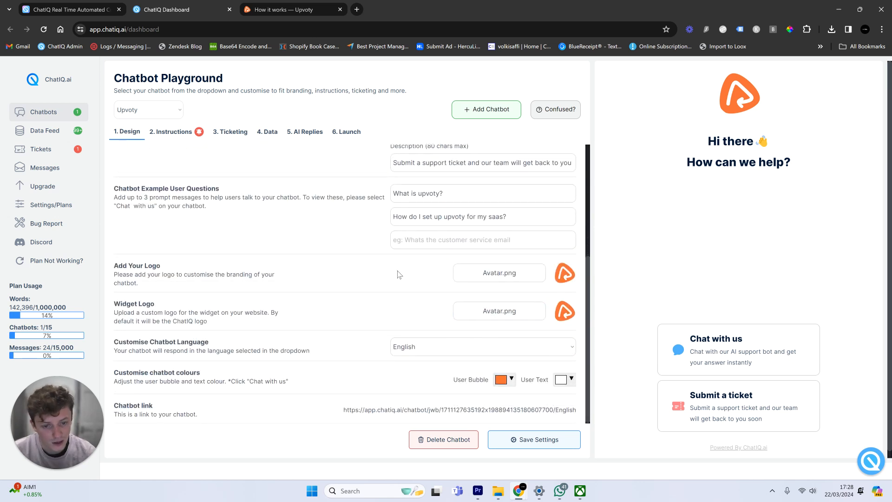
pyautogui.scroll(1, 467, 315)
pyautogui.click(720, 339)
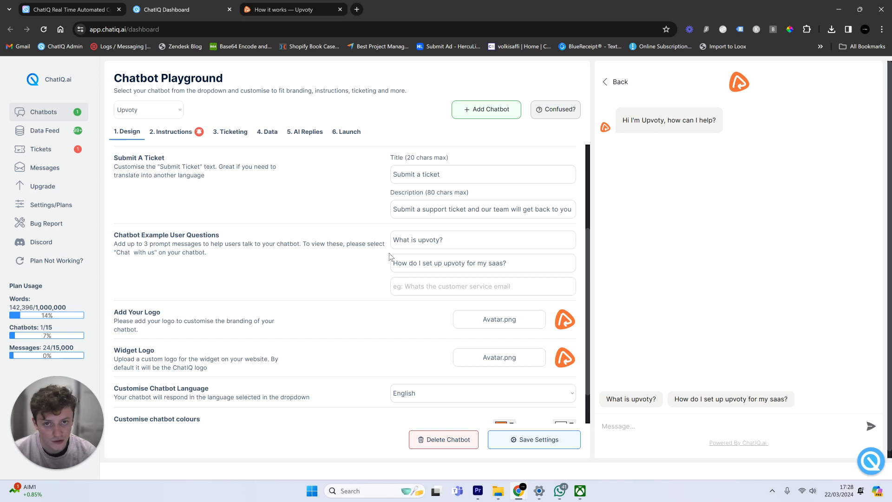
pyautogui.scroll(2, 345, 249)
pyautogui.scroll(-3, 345, 248)
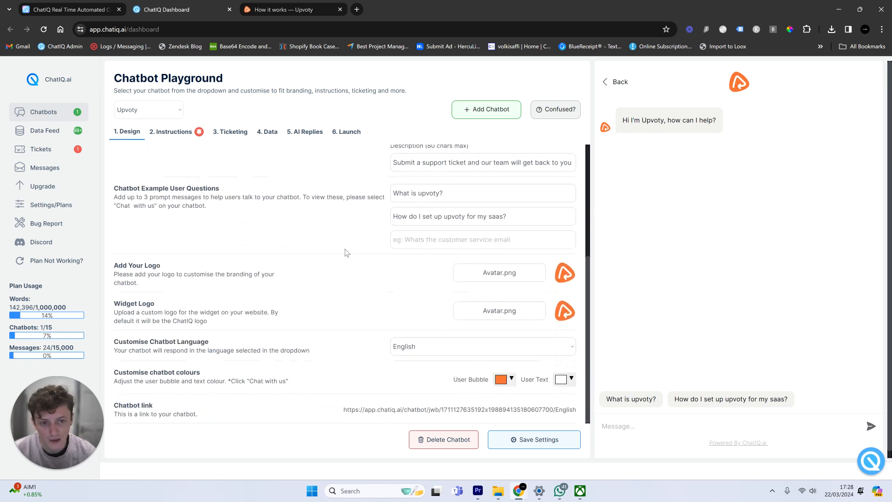
pyautogui.click(235, 133)
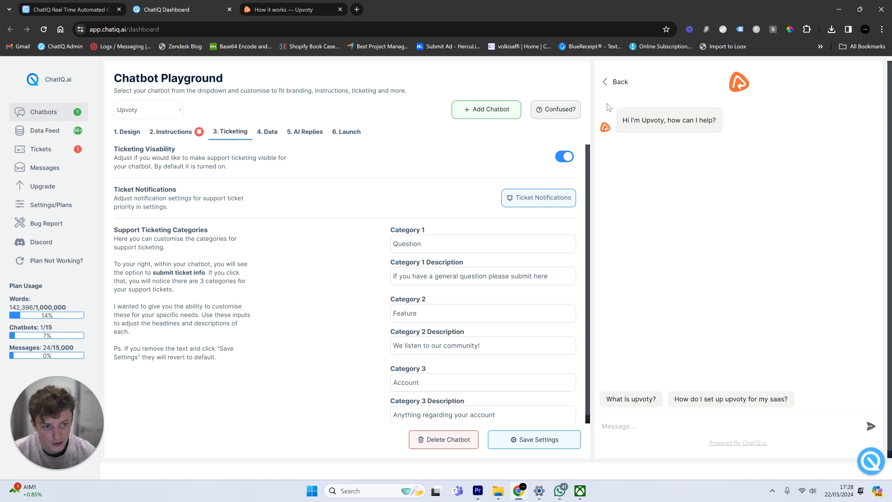
# - Toggle Ticketing Visibility off and back on, preview the ticket categories, and open Tickets
pyautogui.click(613, 85)
pyautogui.click(565, 158)
pyautogui.click(564, 158)
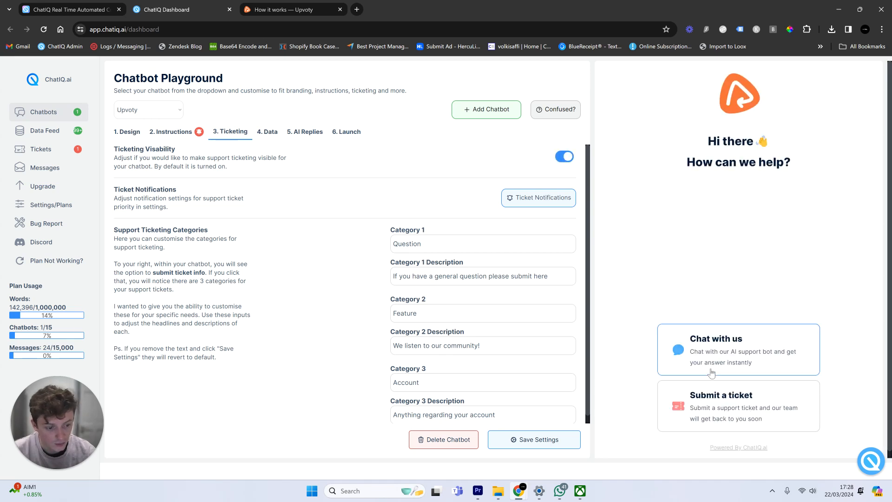
pyautogui.click(721, 413)
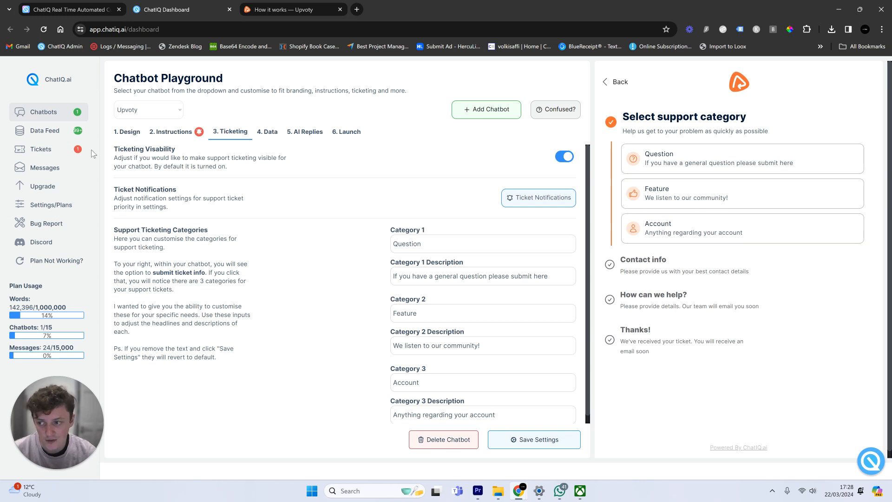
pyautogui.click(70, 149)
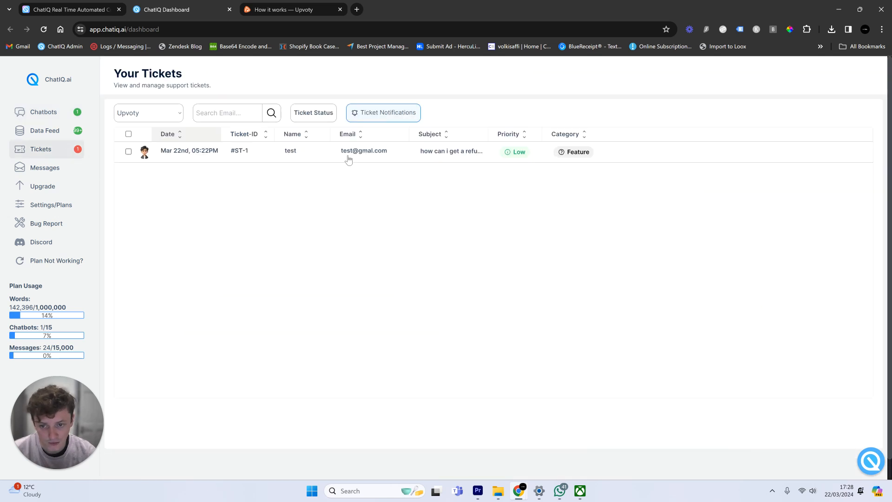
# - Inspect the refund-request ticket in the Support Ticket panel, then go back to Chatbots
pyautogui.click(274, 160)
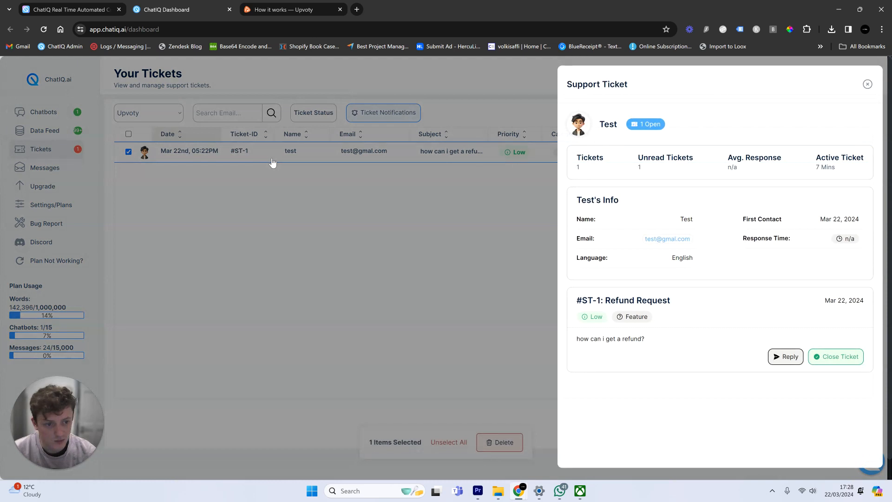
pyautogui.click(411, 228)
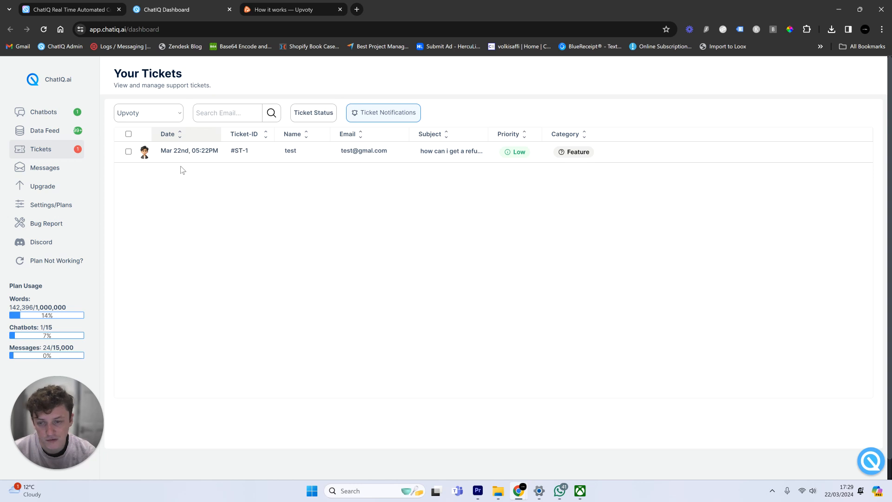
pyautogui.click(64, 122)
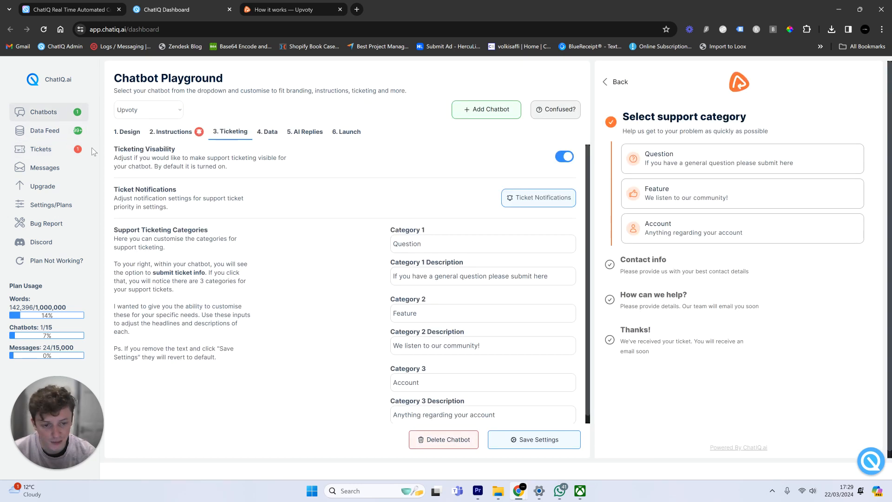
# - Reload the chat preview and ask the bot 'What is upvoty?'
pyautogui.rightClick(670, 142)
pyautogui.click(697, 361)
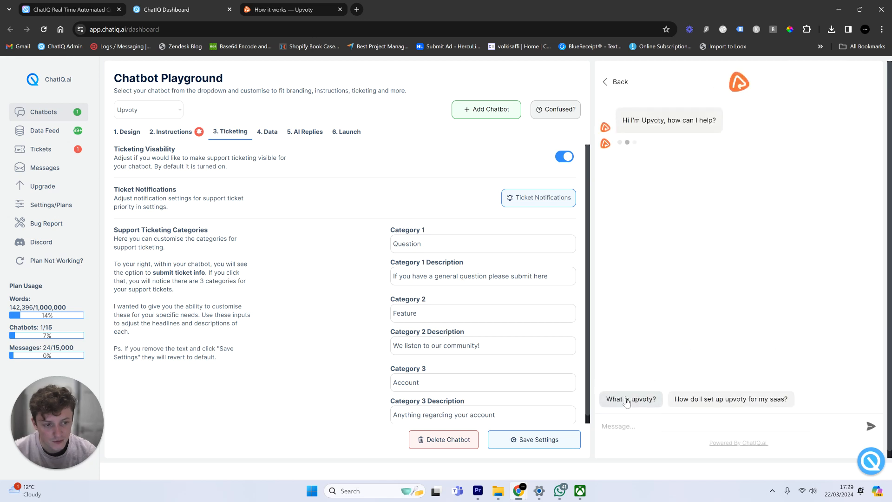
pyautogui.click(631, 398)
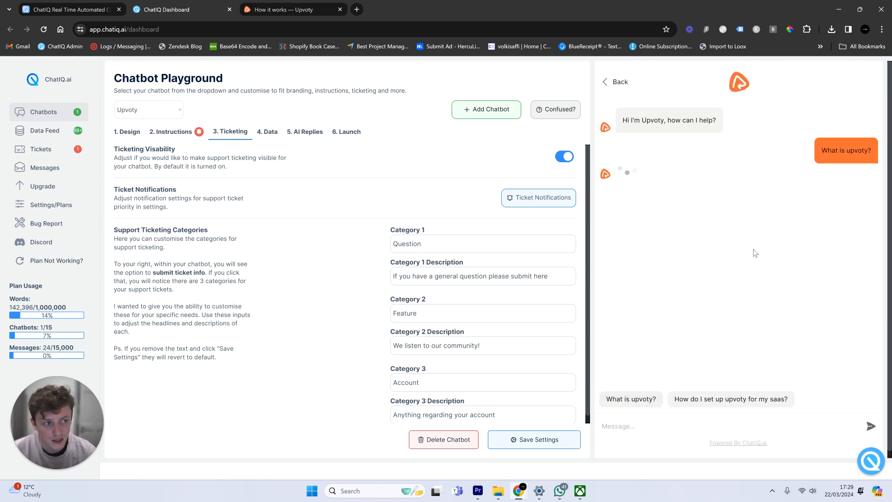
# - Review the reference URLs on the 4. Data step and open Adjust Response
pyautogui.click(268, 133)
pyautogui.scroll(-5, 345, 313)
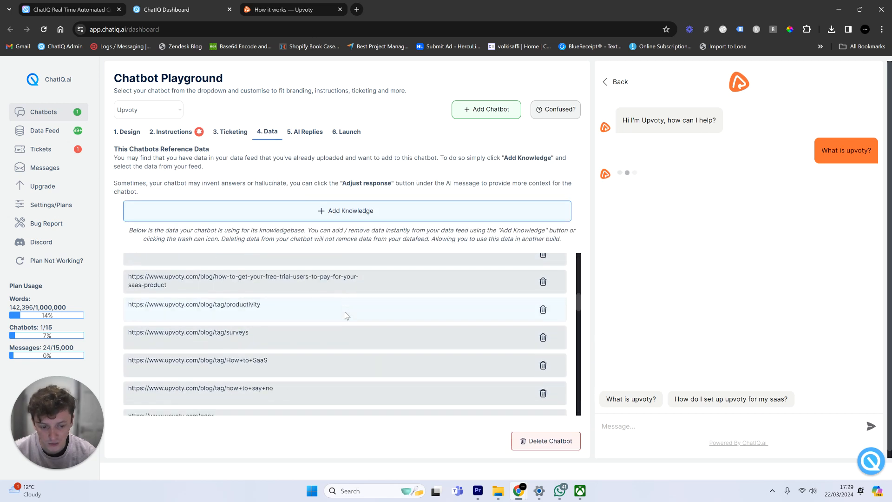
pyautogui.scroll(-10, 348, 314)
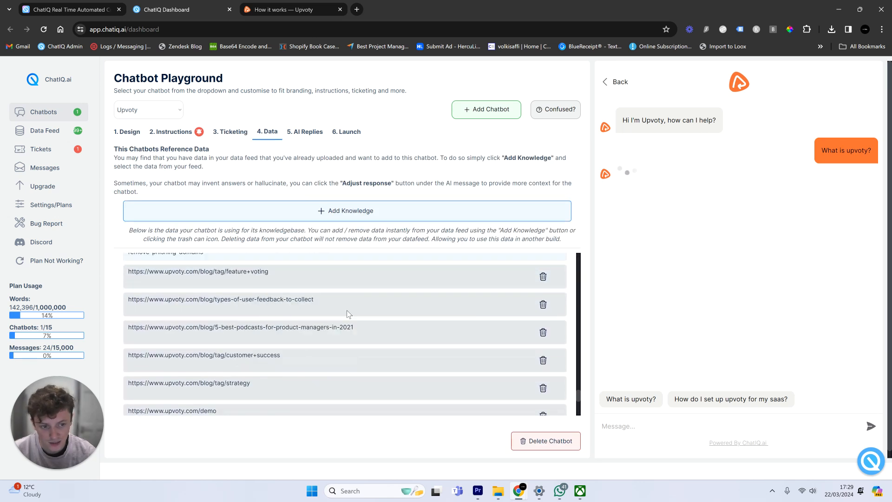
pyautogui.scroll(-1, 348, 314)
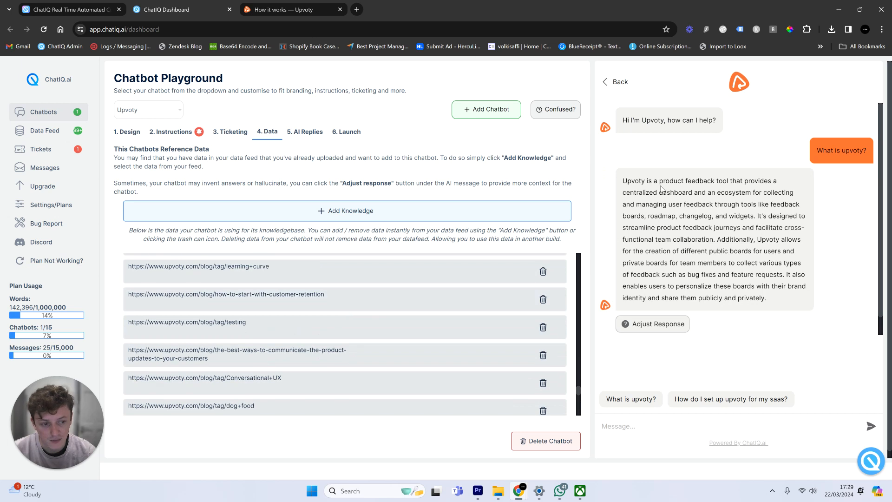
pyautogui.scroll(-8, 451, 315)
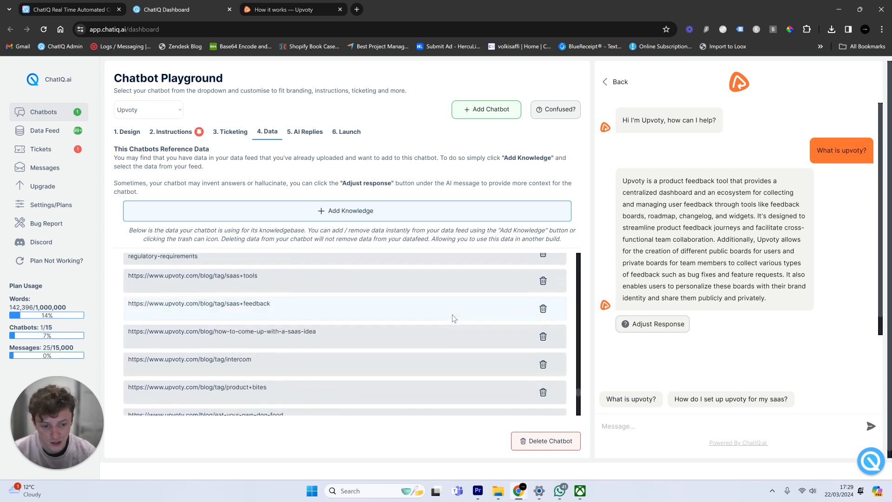
pyautogui.scroll(-3, 454, 315)
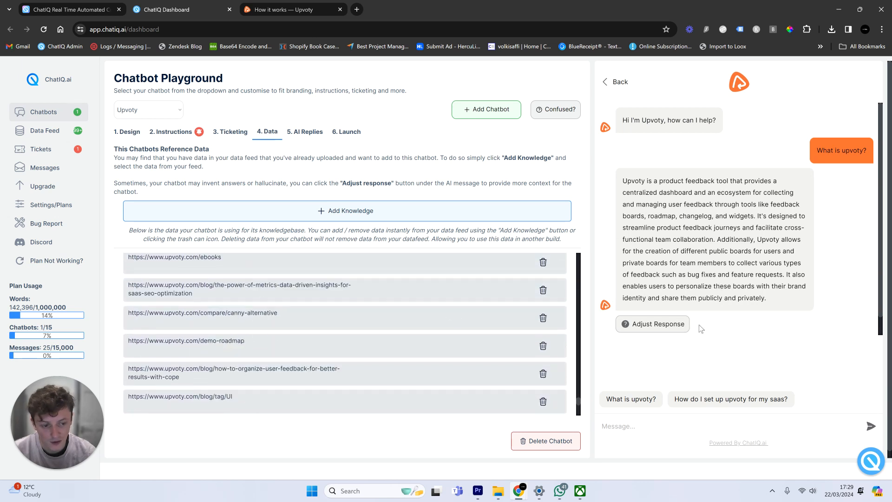
pyautogui.scroll(-1, 699, 313)
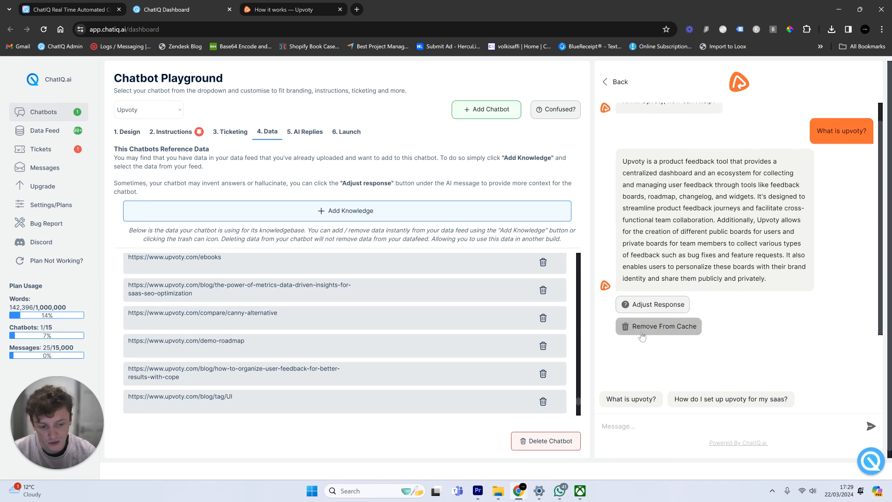
pyautogui.click(639, 303)
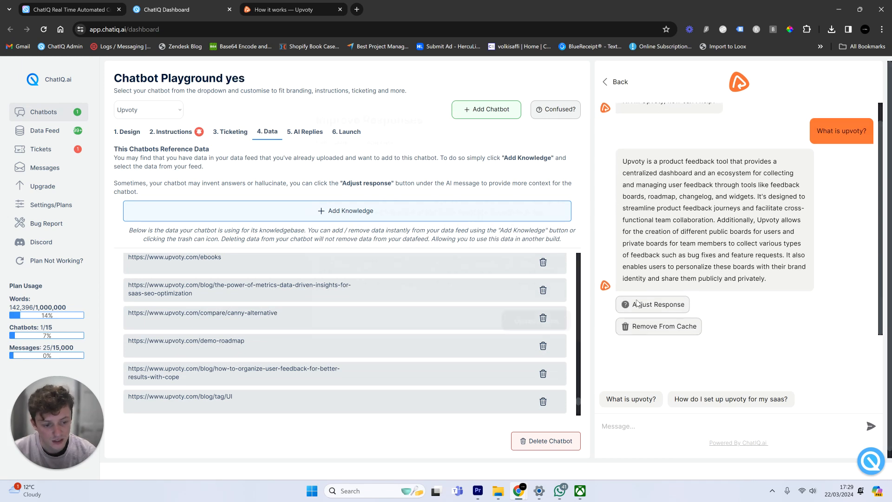
# - Add a paragraph break before 'It's designed' in the cached answer and update the cache
pyautogui.click(483, 226)
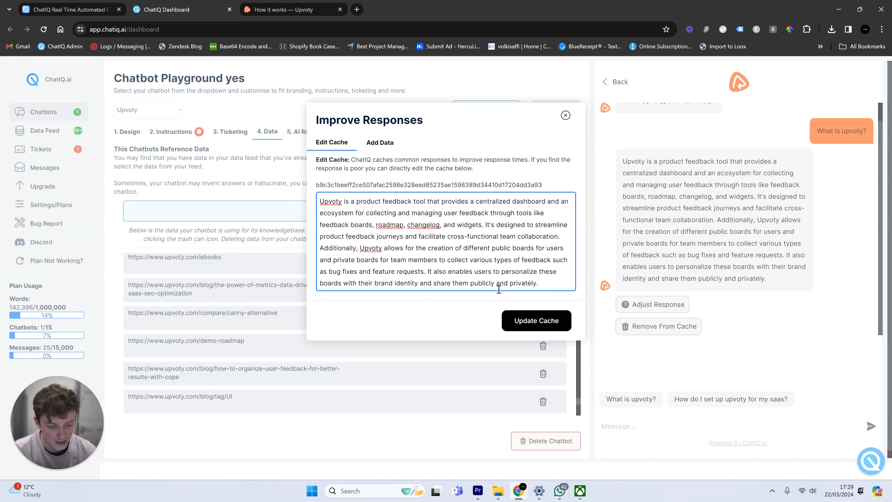
pyautogui.press('Return')
pyautogui.press('Return')
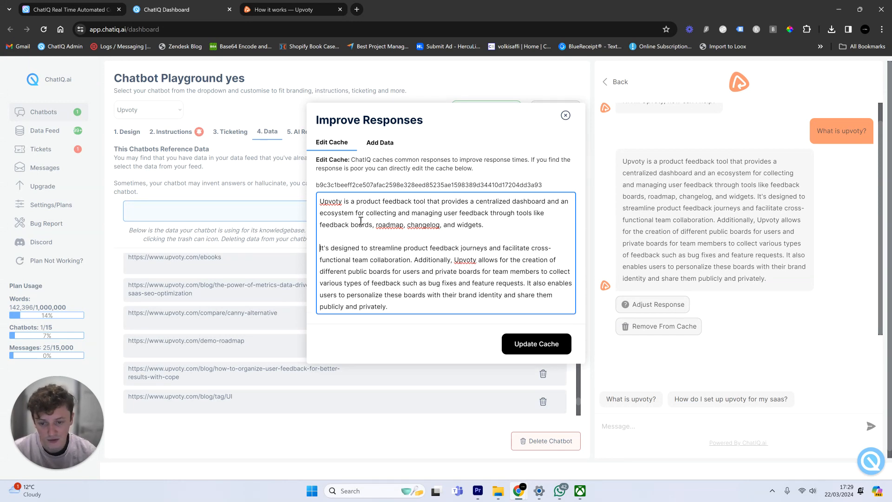
pyautogui.click(522, 343)
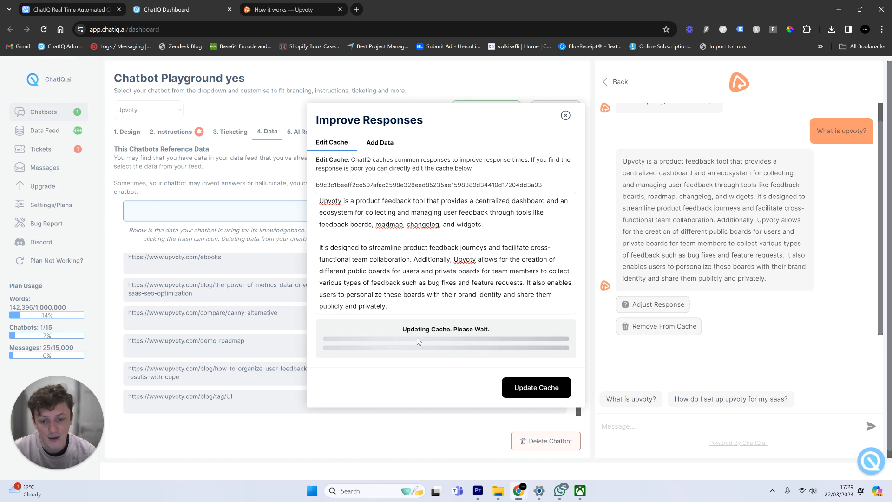
pyautogui.click(566, 115)
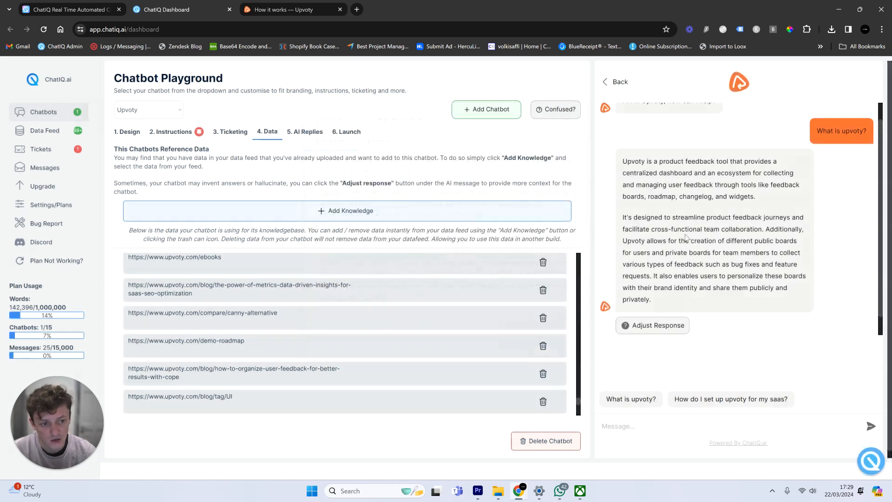
# - Ask the bot the suggested 'How do I set up upvoty for my saas?' question
pyautogui.click(732, 401)
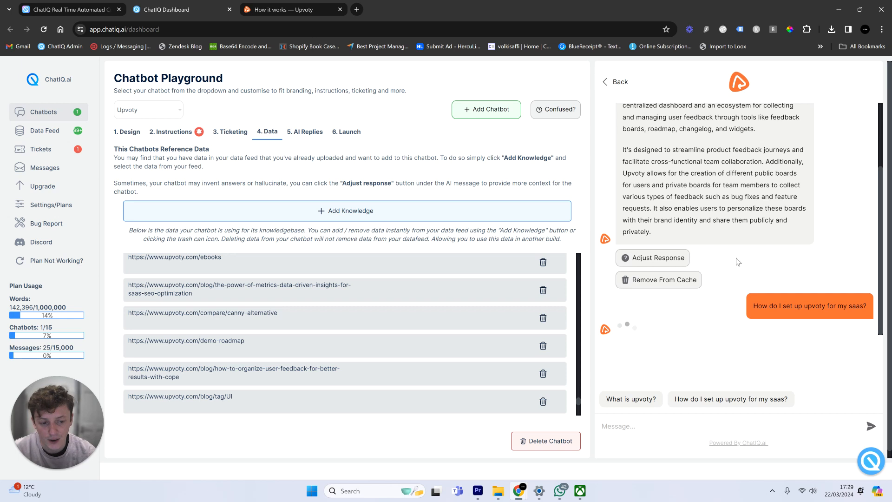
pyautogui.scroll(5, 484, 302)
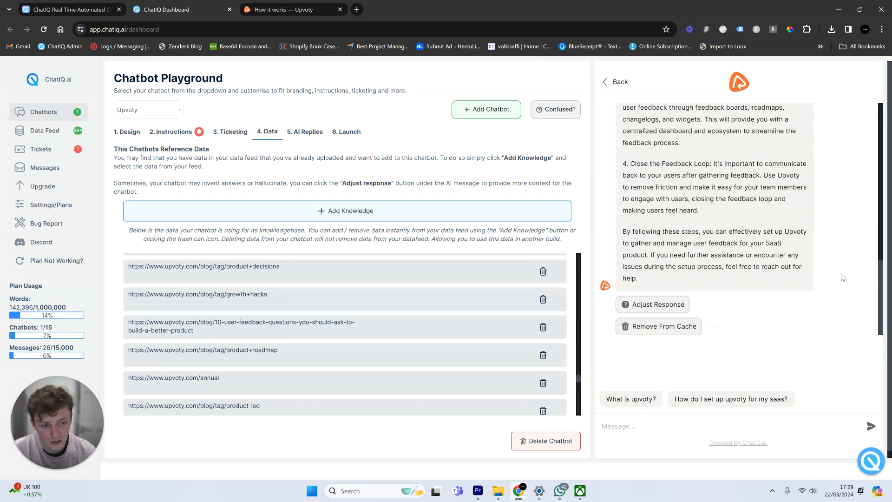
pyautogui.scroll(7, 709, 285)
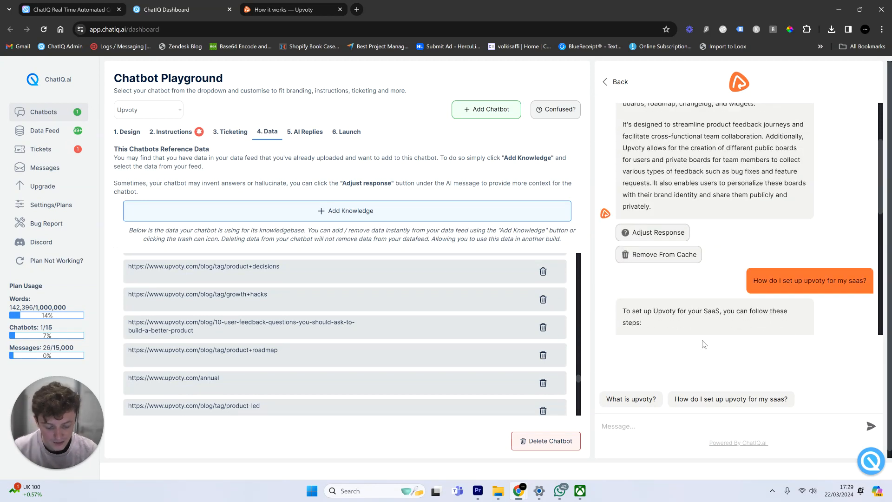
# - Ask 'how can i cancel my subscription?' and highlight the unwanted ending of its answer
pyautogui.write('how c')
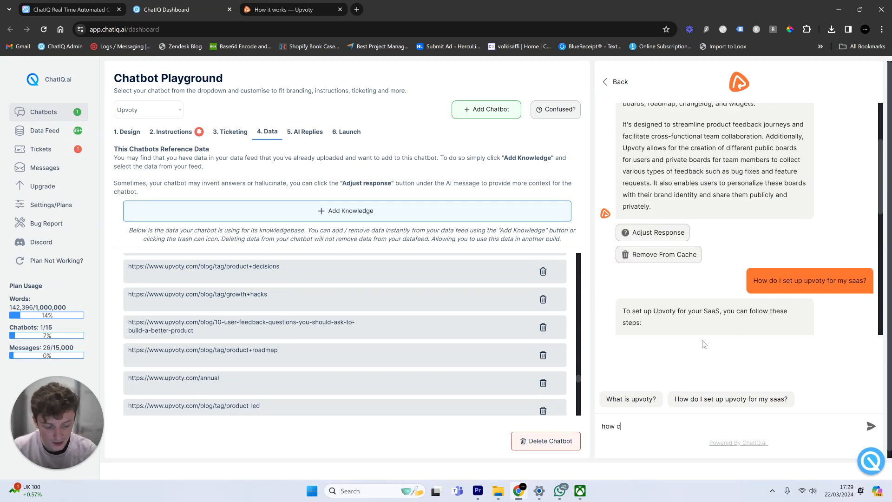
pyautogui.write('an i cancel my subscription?')
pyautogui.press('Return')
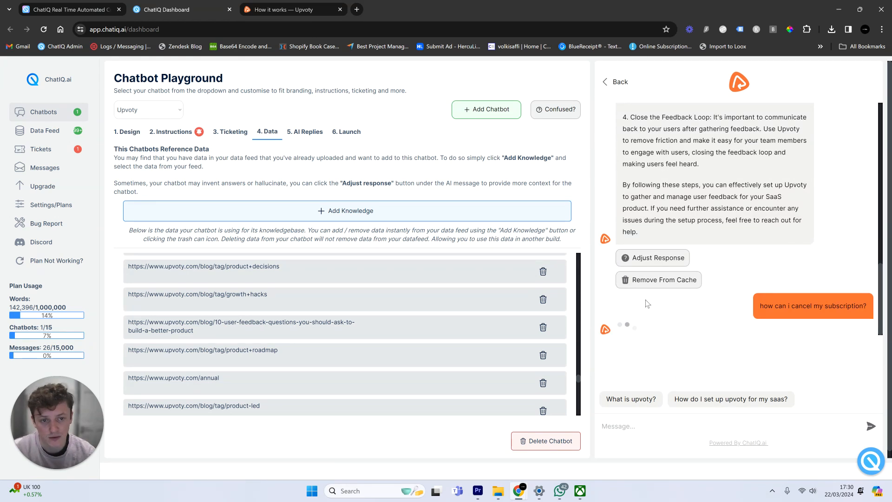
pyautogui.scroll(-10, 349, 320)
pyautogui.scroll(-2, 253, 322)
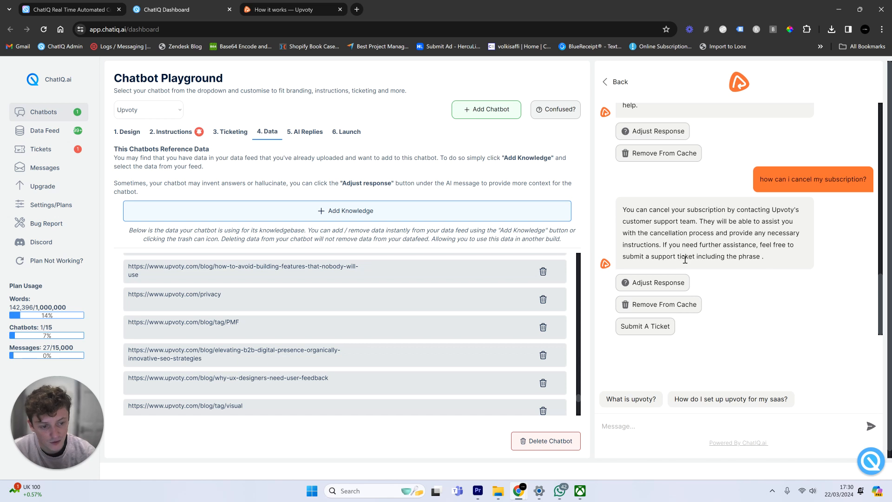
pyautogui.moveTo(685, 258); pyautogui.dragTo(763, 258)
pyautogui.click(736, 259)
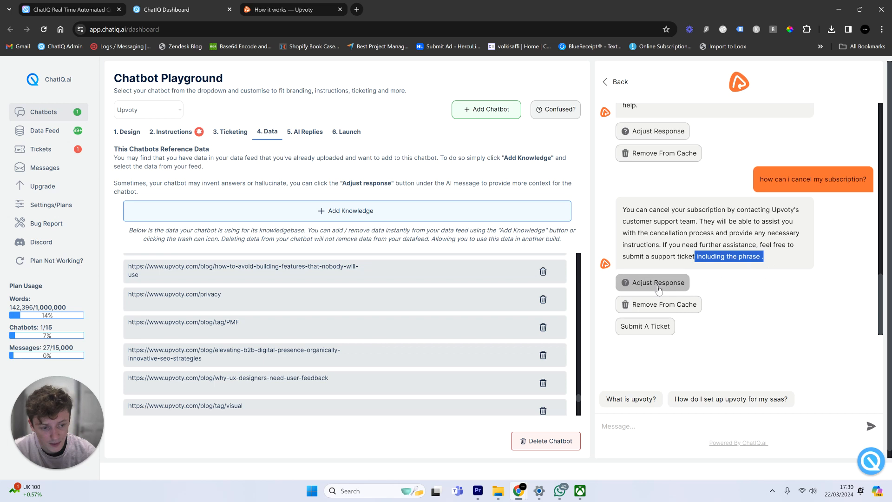
# - Open the cached cancellation answer and delete 'including the phrase' before cmd handoff
pyautogui.click(658, 283)
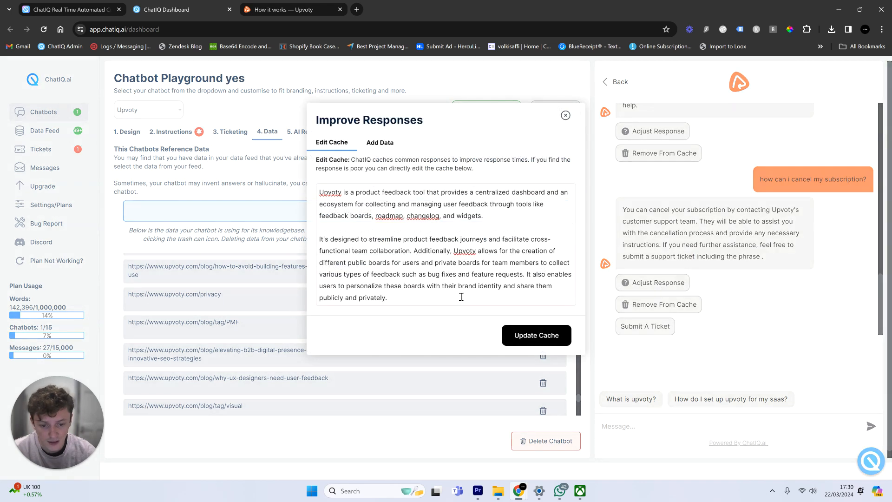
pyautogui.click(566, 115)
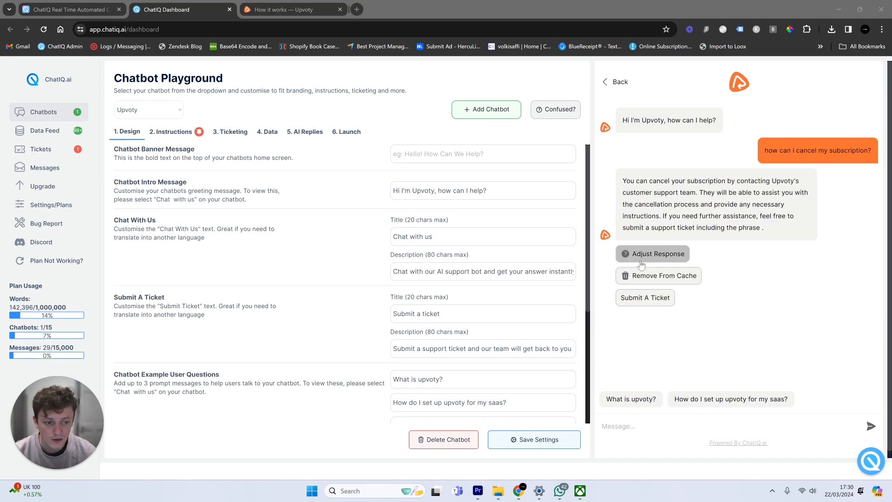
pyautogui.click(642, 263)
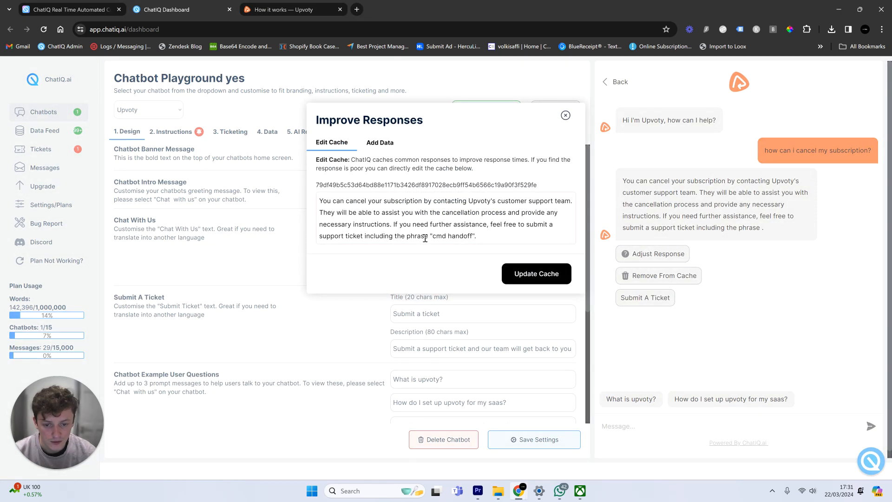
pyautogui.moveTo(426, 237); pyautogui.dragTo(366, 237)
pyautogui.press('BackSpace')
pyautogui.press('BackSpace')
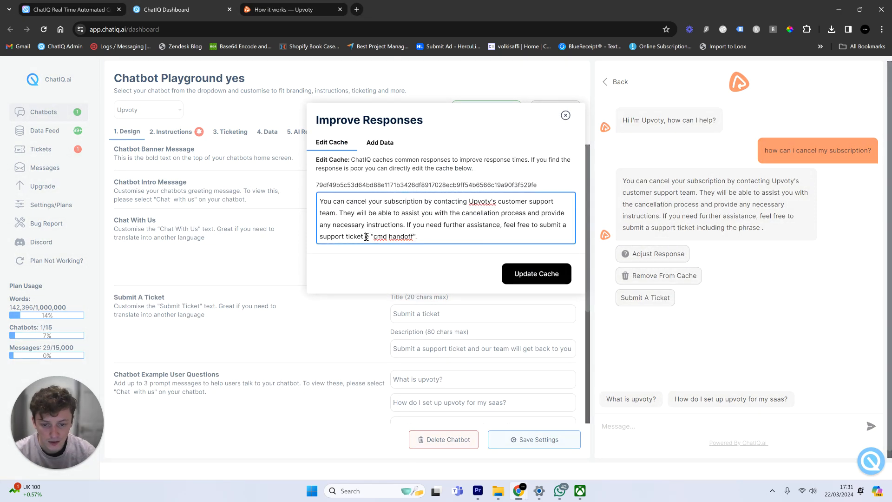
pyautogui.click(371, 237)
pyautogui.press('BackSpace')
pyautogui.press('BackSpace')
pyautogui.press('BackSpace')
pyautogui.press('BackSpace')
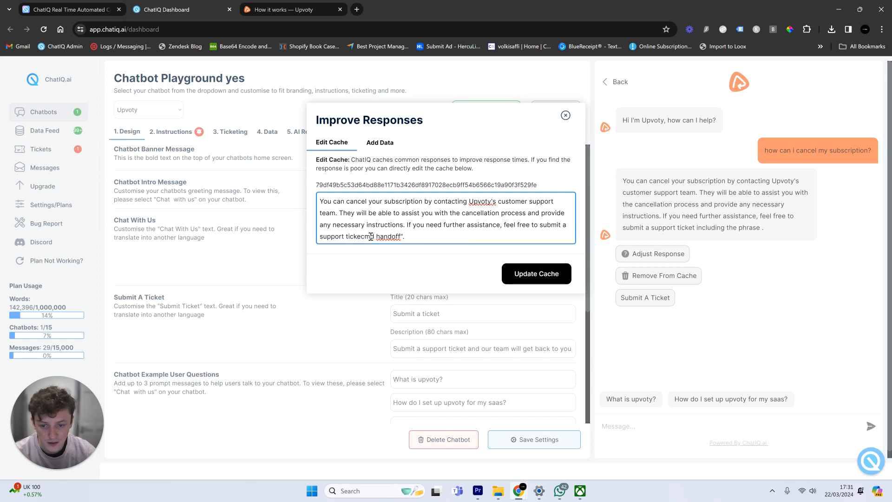
# - Remove the quotes around cmd handoff and update the cache
pyautogui.write('t')
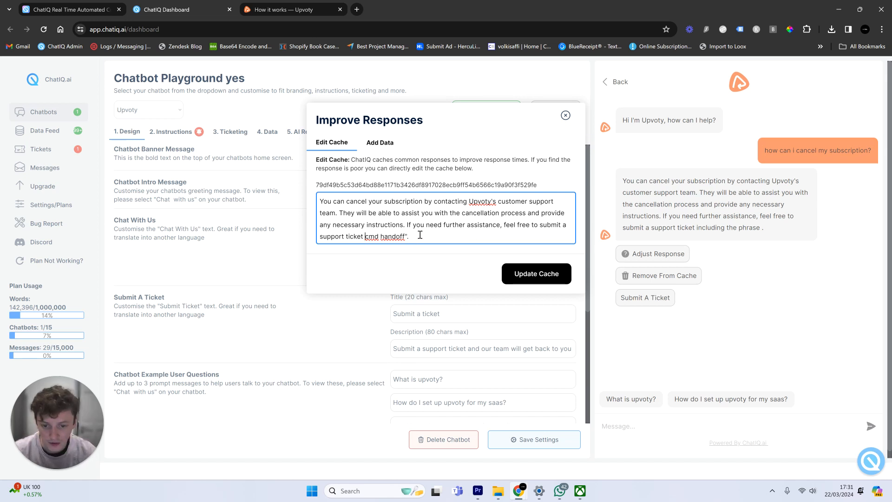
pyautogui.press('BackSpace')
pyautogui.moveTo(406, 237); pyautogui.dragTo(366, 236)
pyautogui.click(367, 237)
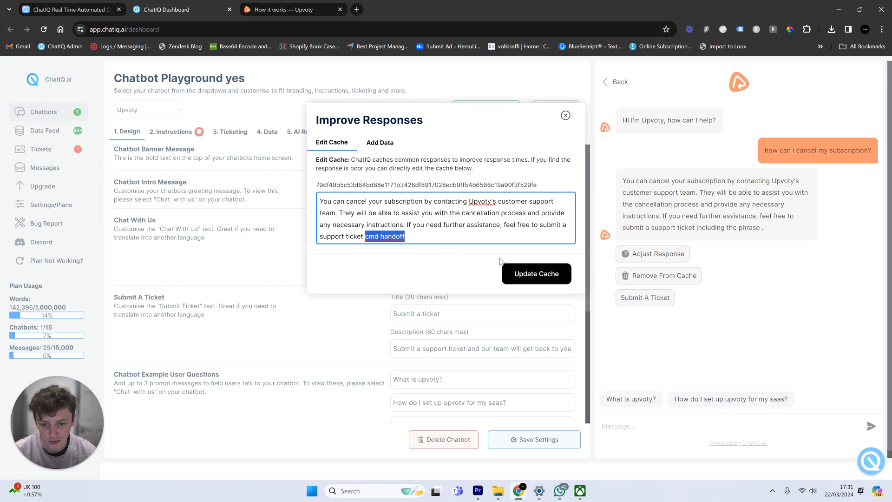
pyautogui.click(538, 267)
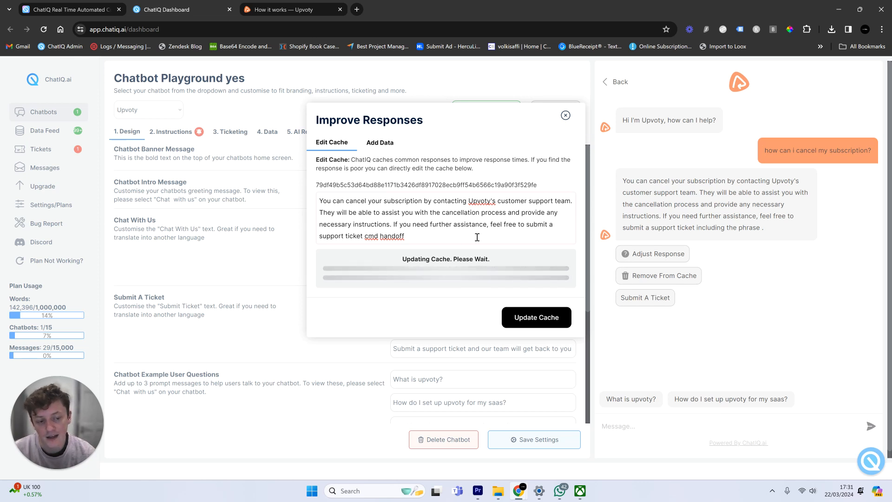
pyautogui.click(565, 115)
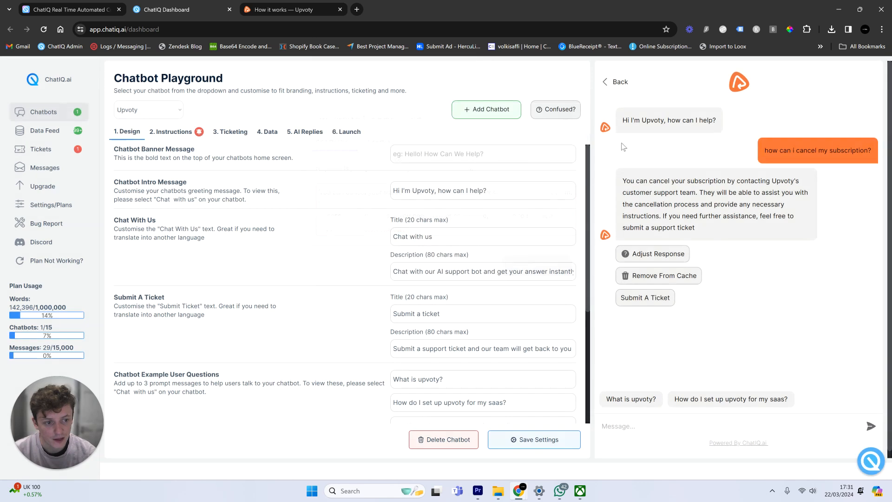
# - Submit an Account ticket with a test name and e-mail, subject 'I need to cancle my subscription, i never sig'
pyautogui.click(649, 298)
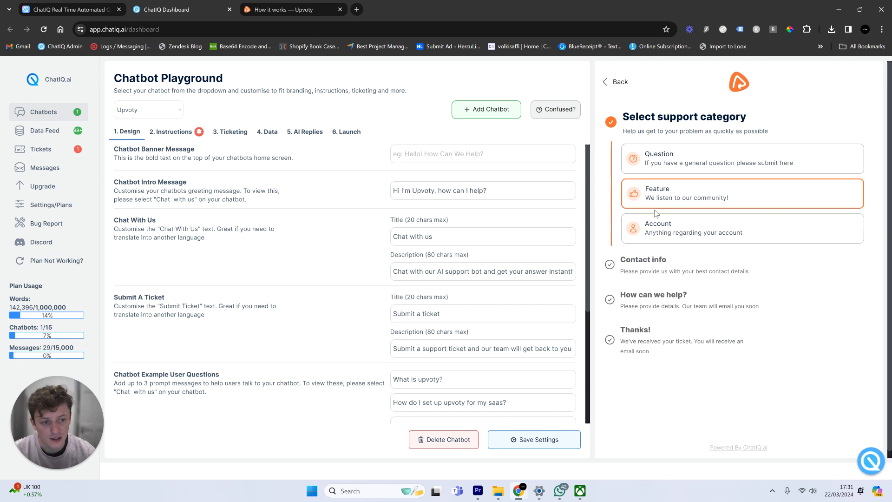
pyautogui.click(697, 230)
pyautogui.write('test')
pyautogui.click(660, 251)
pyautogui.write('test@gmai')
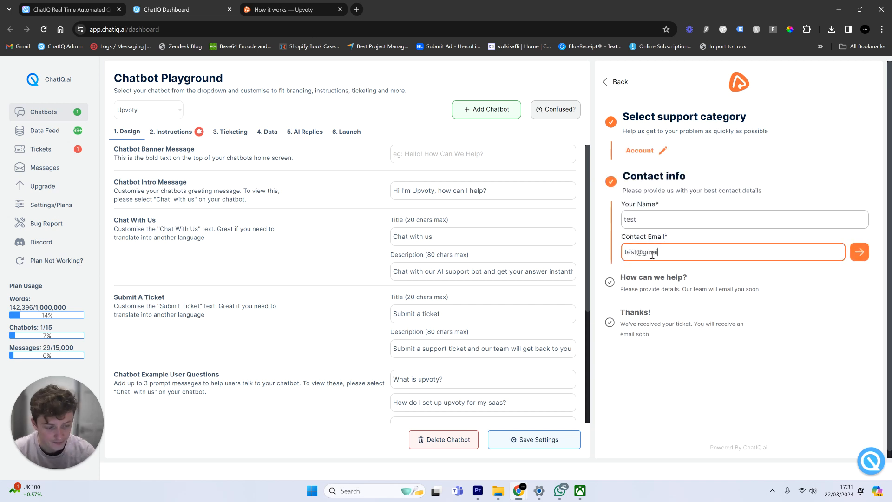
pyautogui.write('l.com')
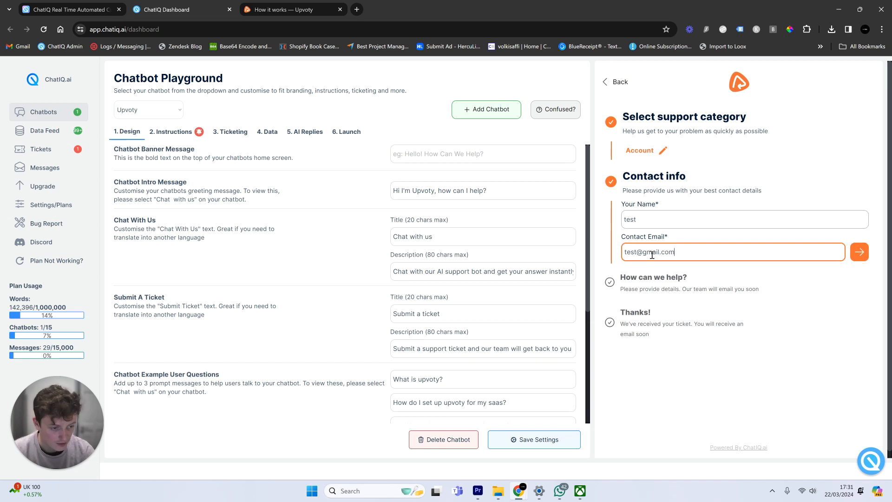
pyautogui.click(859, 250)
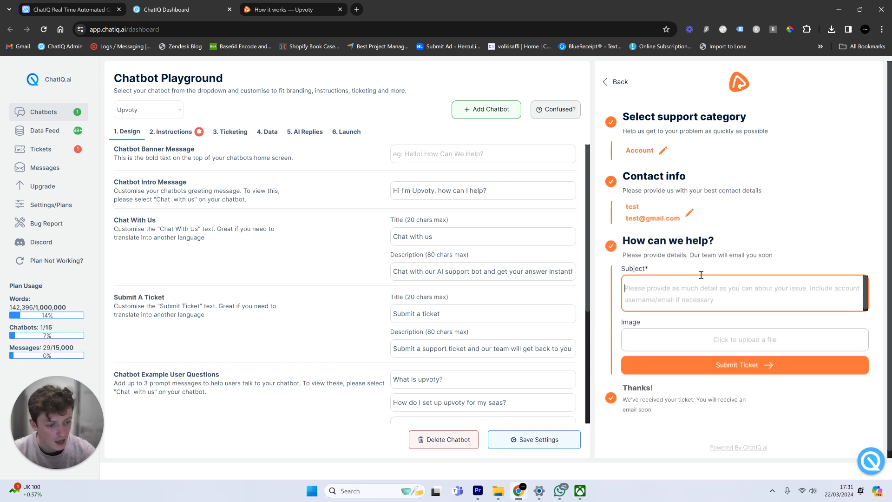
pyautogui.write('I need to cancle my subscription, i')
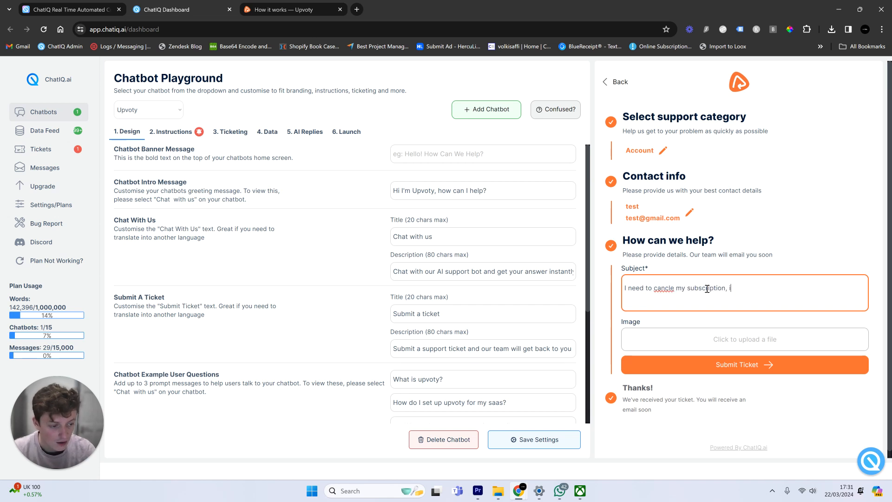
pyautogui.write(' never signed up for this!')
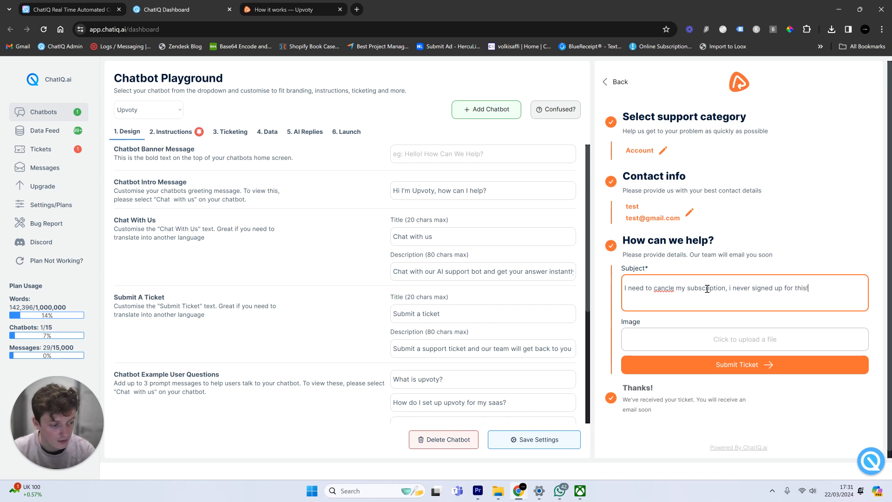
pyautogui.click(698, 357)
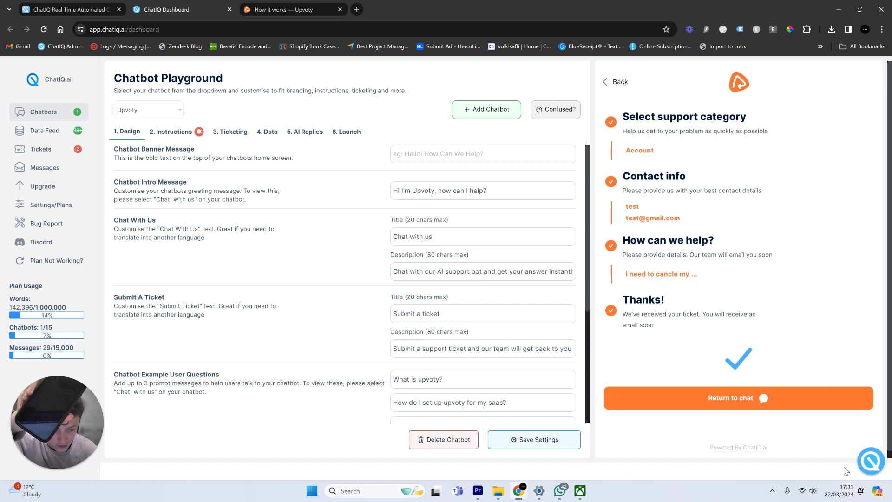
# - Go back to the chat and open the new High-priority ticket #ST-2 about the unauthorized subscription
pyautogui.click(702, 408)
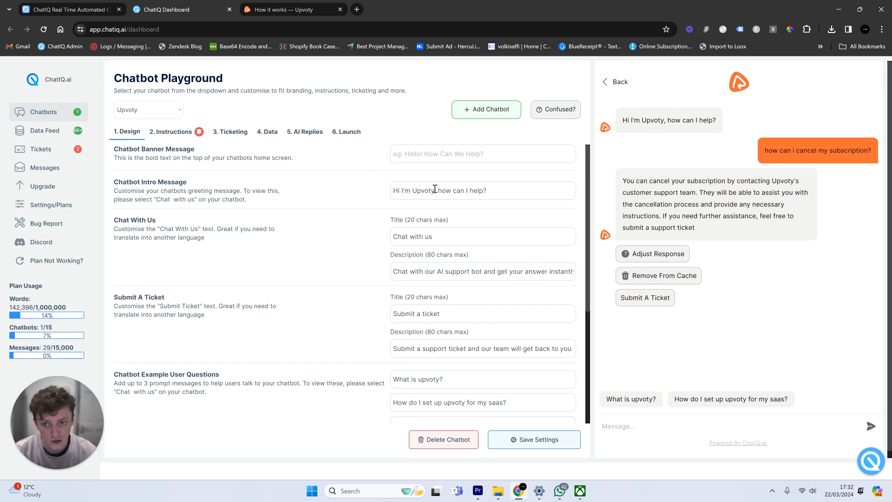
pyautogui.click(75, 157)
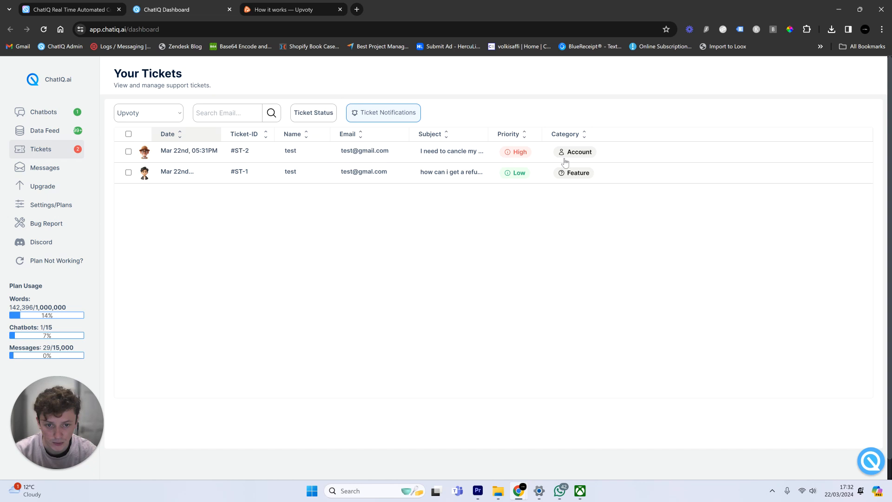
pyautogui.click(416, 153)
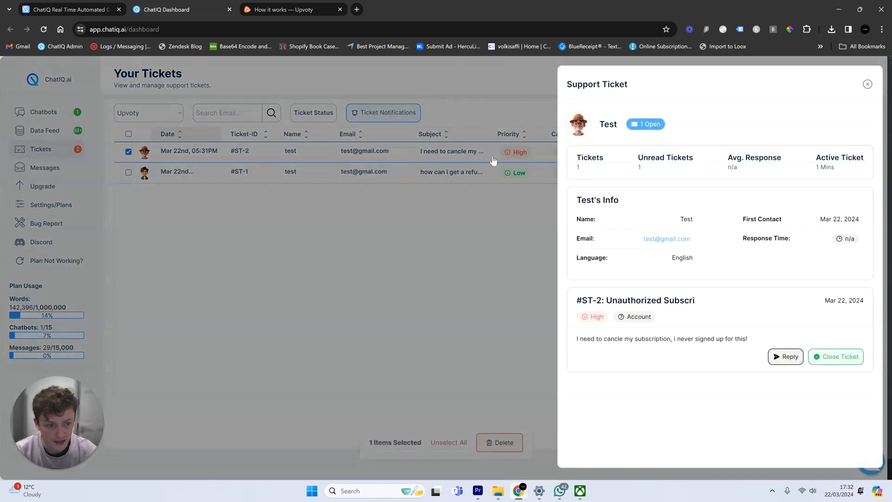
pyautogui.moveTo(623, 299); pyautogui.dragTo(711, 299)
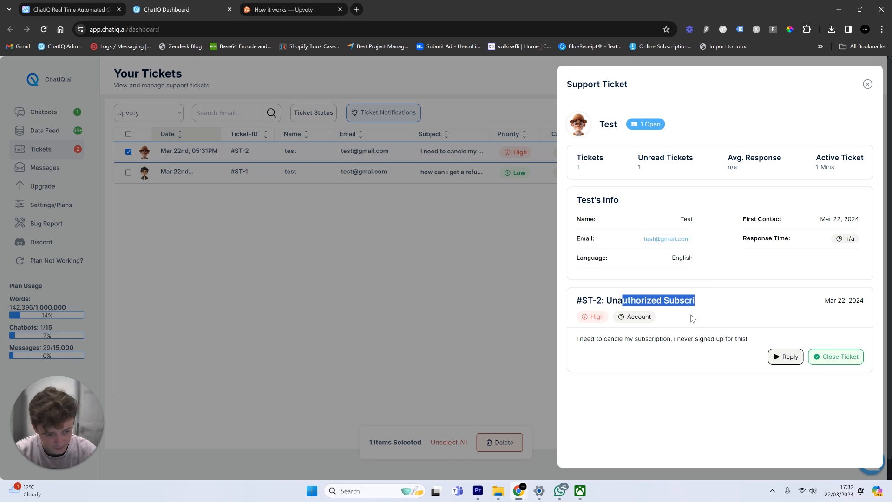
pyautogui.click(753, 359)
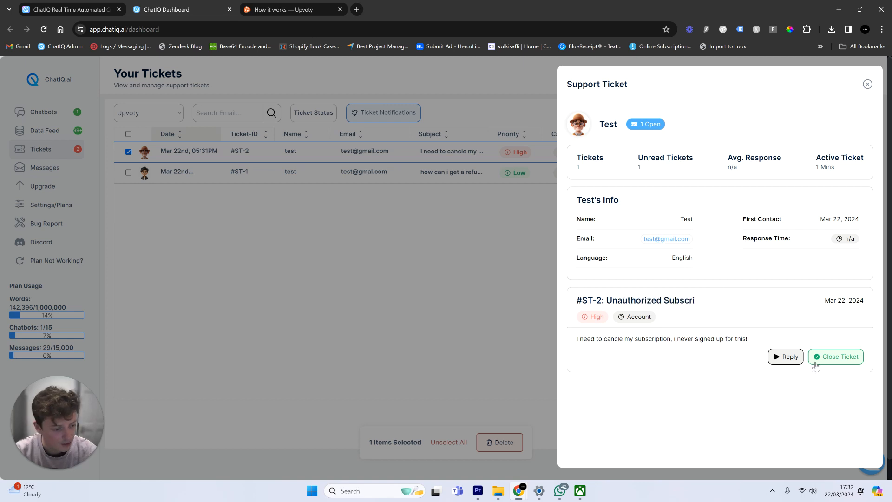
pyautogui.click(786, 357)
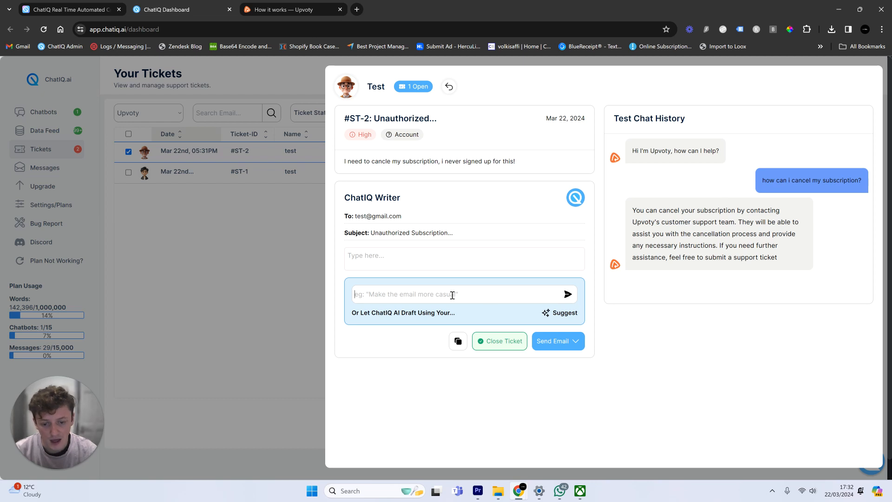
# - Have the AI draft a reply, then regenerate it with a prompt asking how to cancel the subscription
pyautogui.click(566, 316)
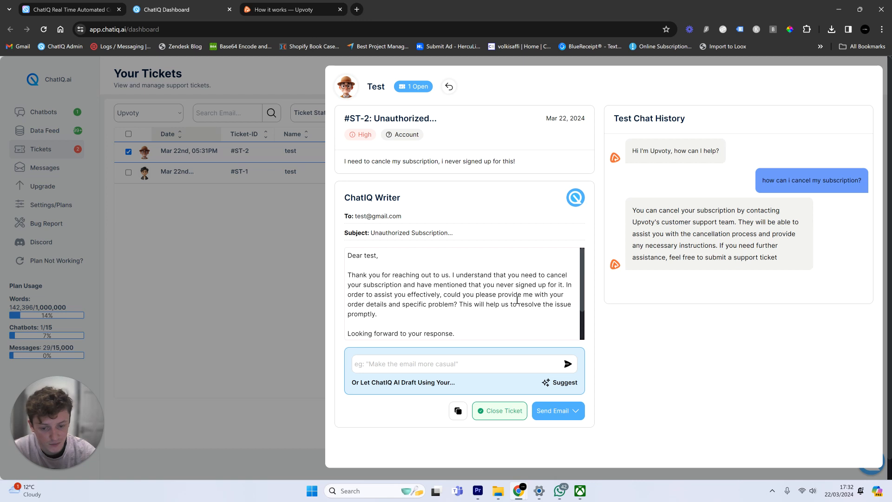
pyautogui.moveTo(459, 306); pyautogui.dragTo(443, 304)
pyautogui.click(444, 363)
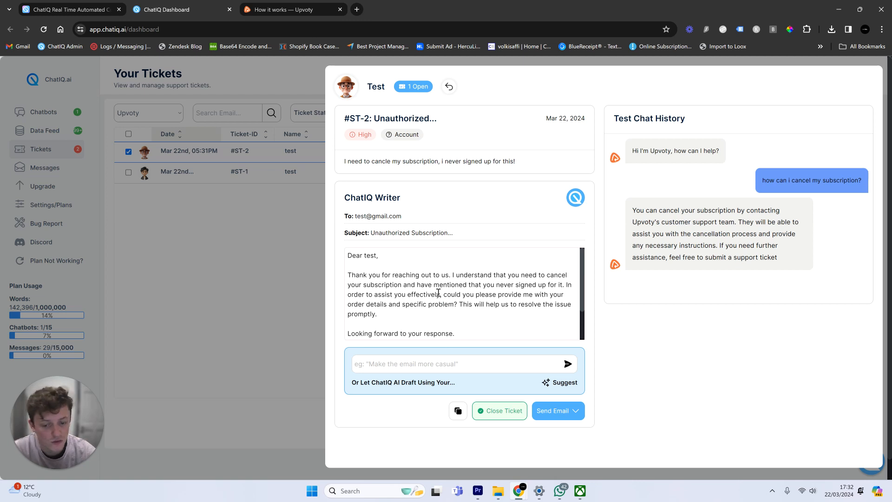
pyautogui.scroll(-1, 438, 292)
pyautogui.moveTo(388, 323); pyautogui.dragTo(336, 321)
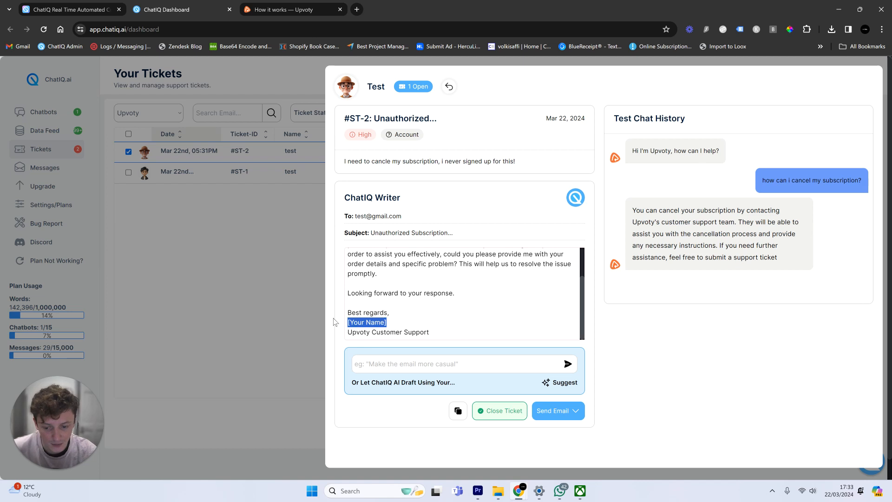
pyautogui.click(408, 363)
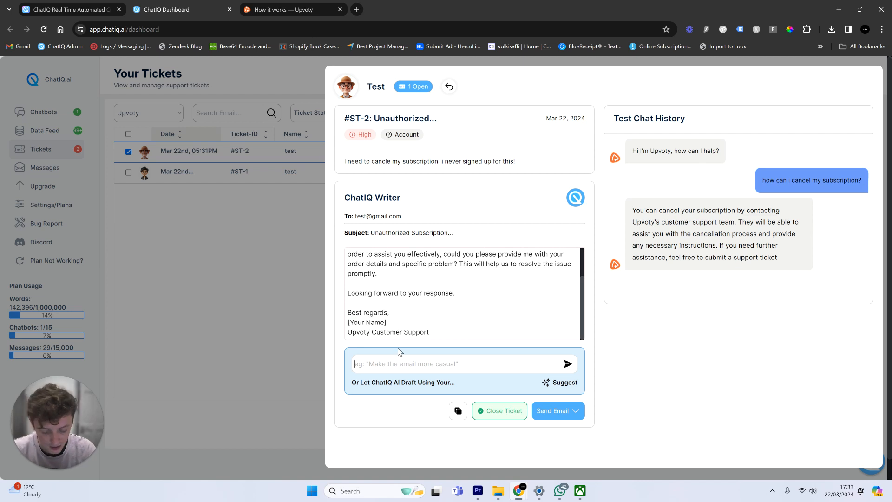
pyautogui.write('please use your k')
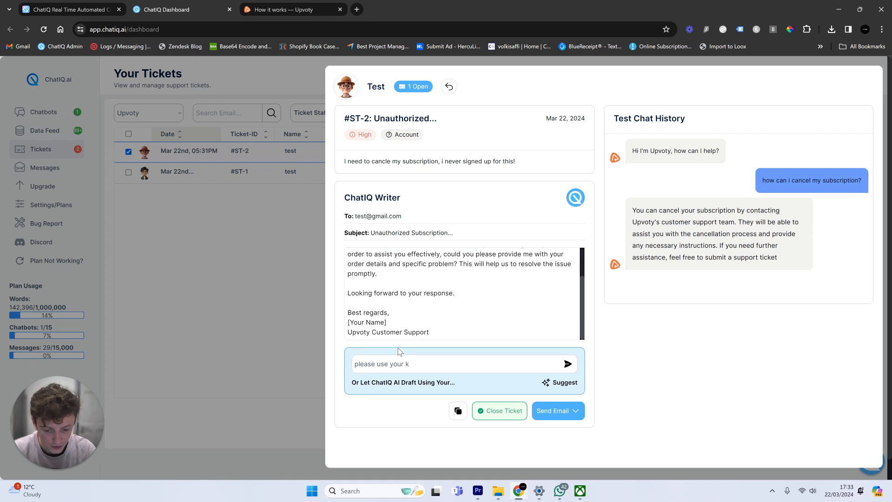
pyautogui.write('nowledge to explain to this customer how to ca')
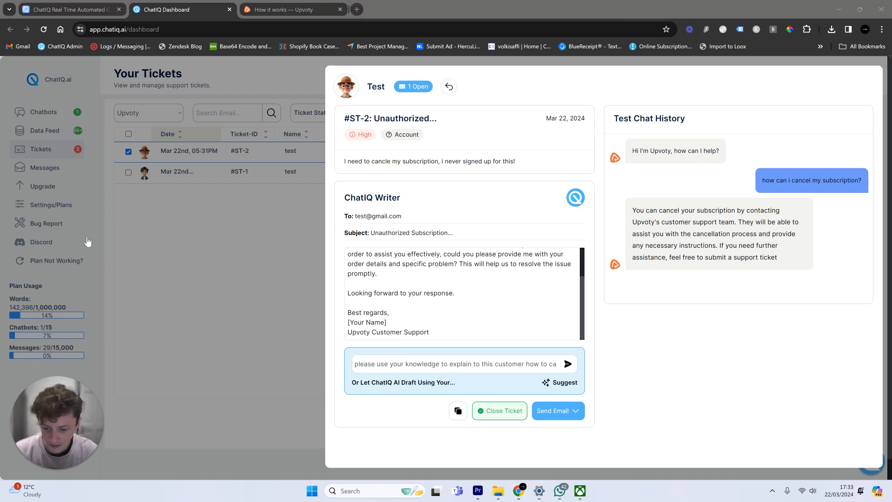
pyautogui.moveTo(454, 362); pyautogui.dragTo(564, 366)
pyautogui.click(503, 382)
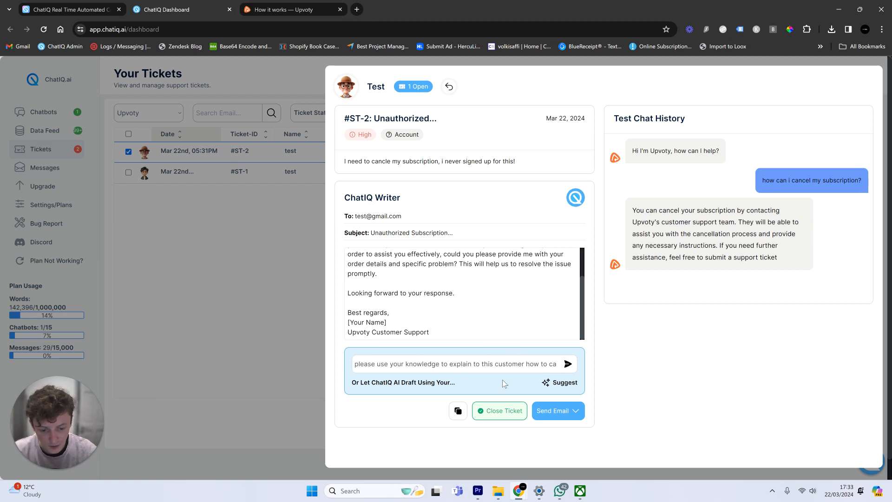
pyautogui.click(568, 365)
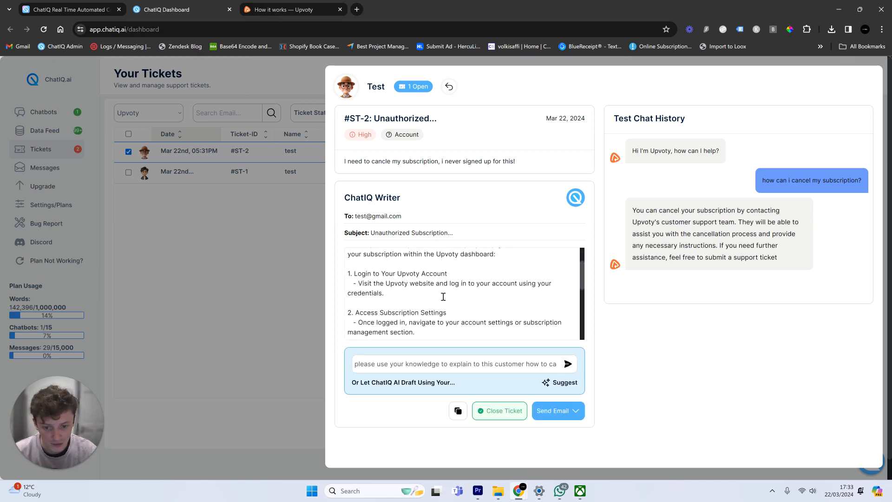
# - Review the step-by-step cancellation draft and replace the [Your Name] placeholder with the agent's name
pyautogui.scroll(1, 443, 297)
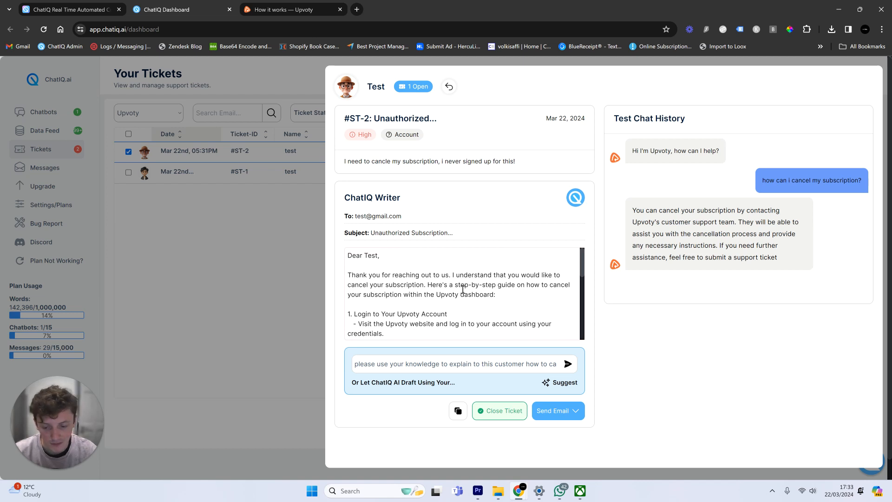
pyautogui.scroll(-1, 432, 299)
pyautogui.click(368, 278)
pyautogui.moveTo(368, 278); pyautogui.dragTo(457, 270)
pyautogui.scroll(-1, 400, 325)
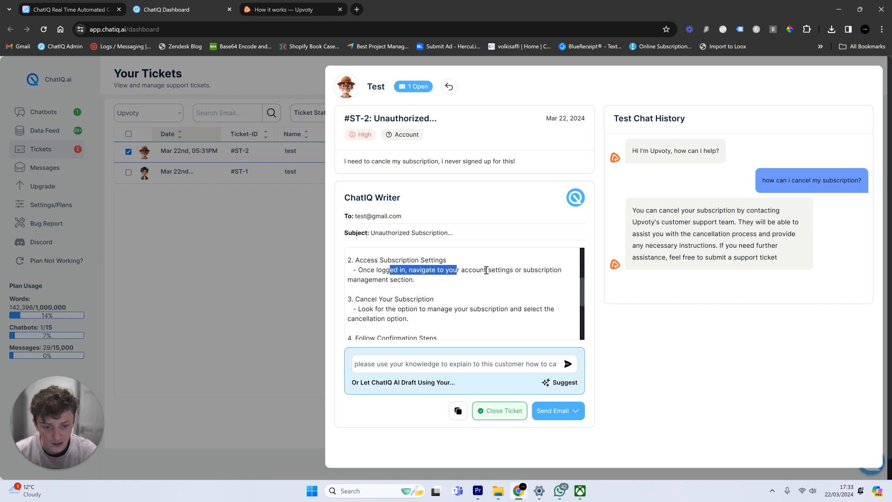
pyautogui.doubleClick(545, 270)
pyautogui.scroll(-1, 494, 305)
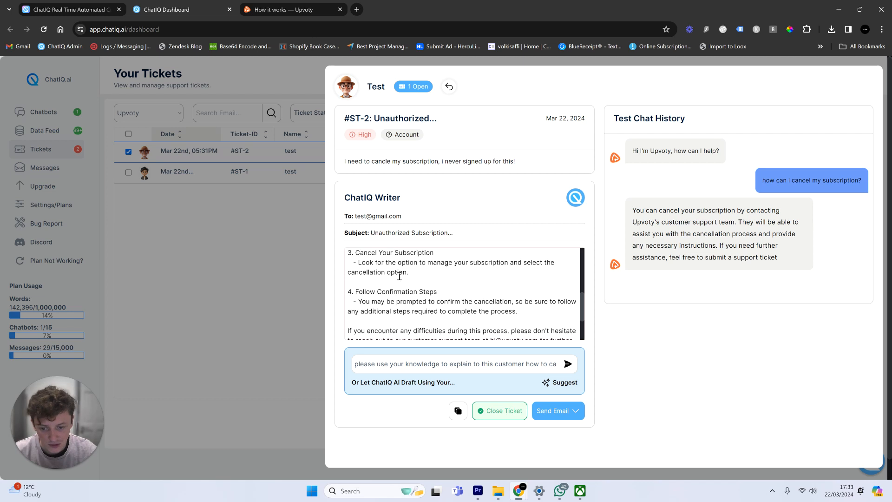
pyautogui.scroll(-2, 383, 292)
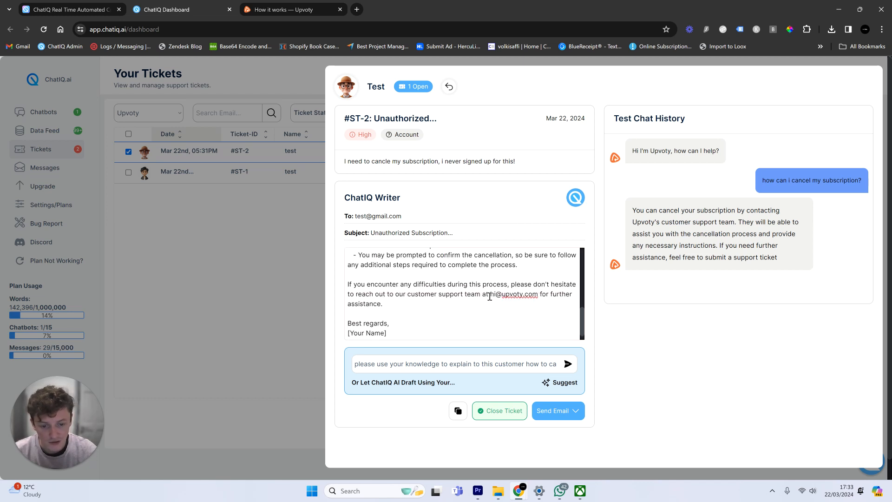
pyautogui.moveTo(489, 296); pyautogui.dragTo(533, 297)
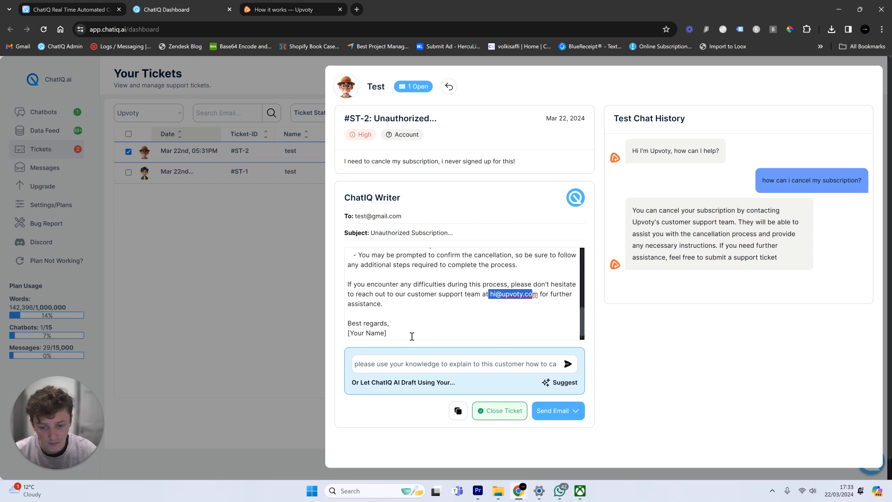
pyautogui.moveTo(412, 336); pyautogui.dragTo(294, 341)
pyautogui.write('Seb')
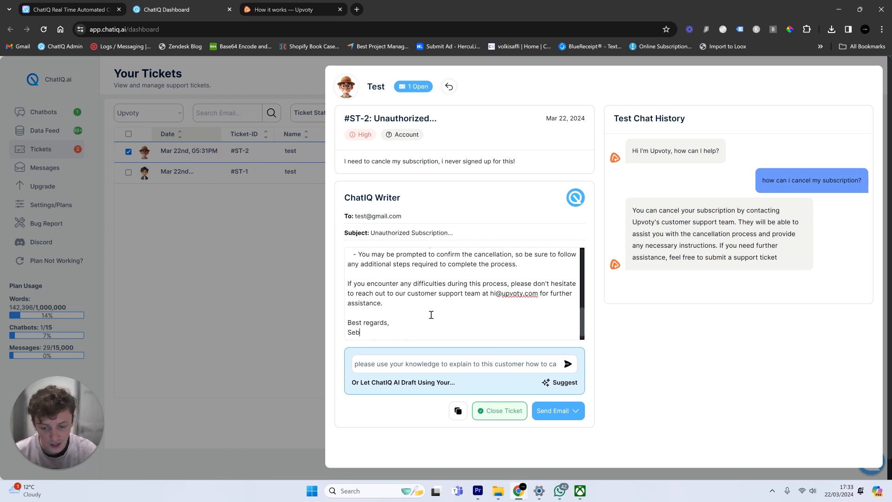
pyautogui.scroll(-1, 430, 313)
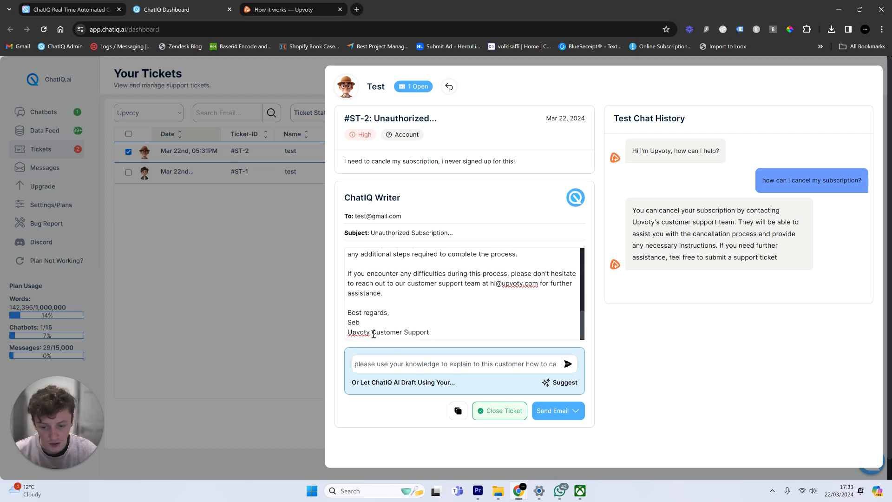
pyautogui.click(556, 411)
# - Open the reply as Gmail draft 'Unauthorized subscription cancellation', review its steps, then return to ChatIQ's ticket list
pyautogui.click(527, 326)
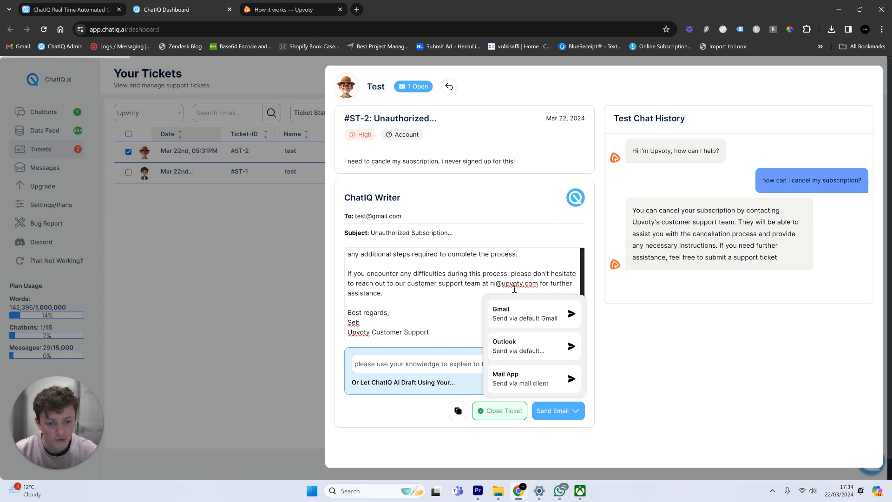
pyautogui.click(504, 312)
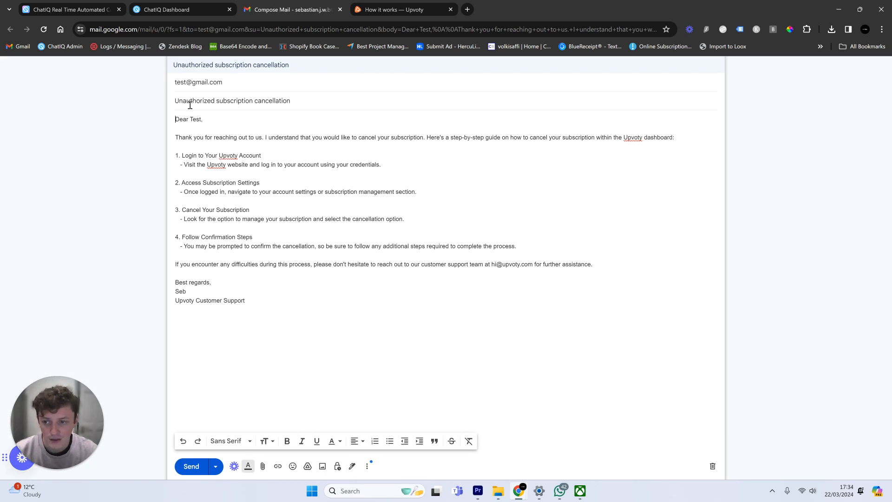
pyautogui.moveTo(276, 319)
pyautogui.mouseDown()
pyautogui.moveTo(158, 192)
pyautogui.moveTo(142, 113)
pyautogui.mouseUp()
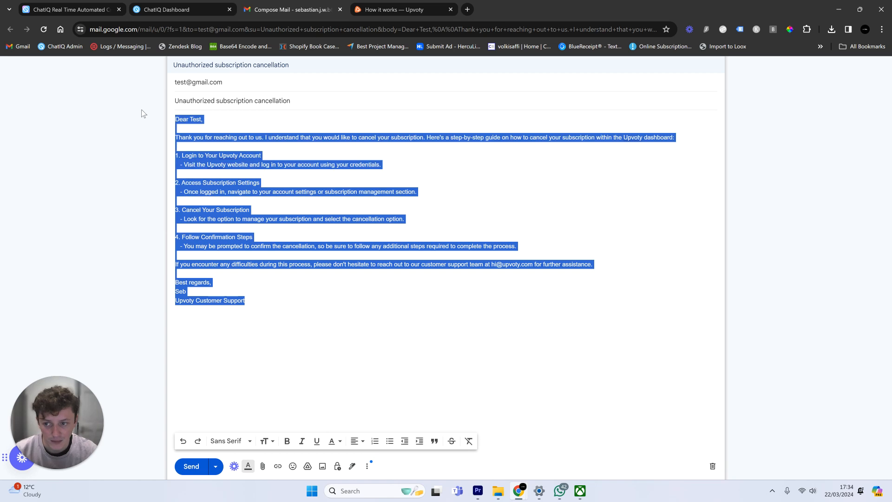
pyautogui.click(344, 153)
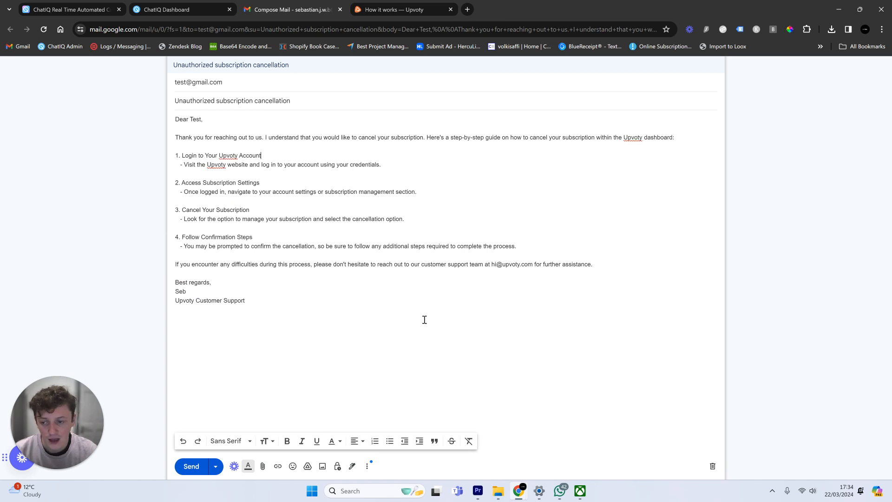
pyautogui.moveTo(511, 248); pyautogui.dragTo(151, 158)
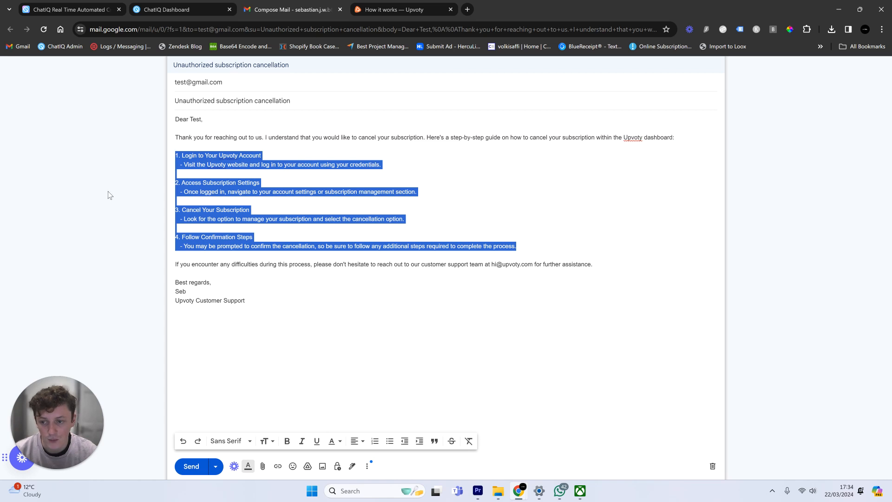
pyautogui.click(233, 335)
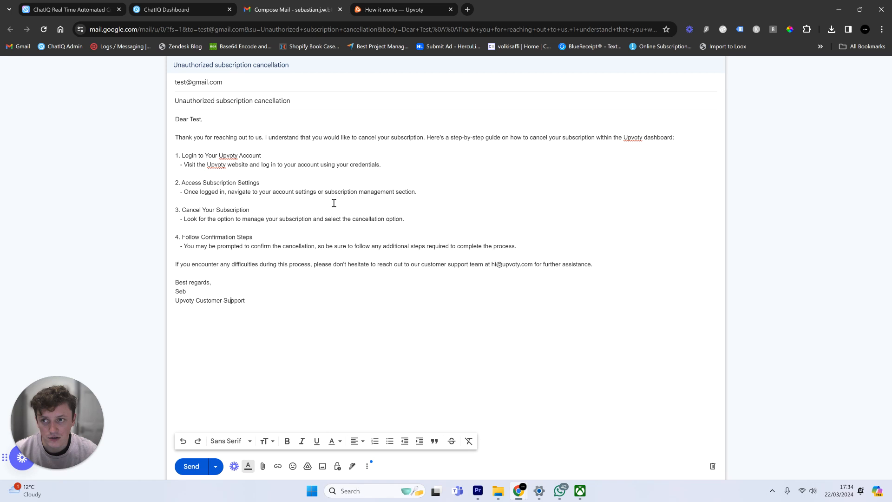
pyautogui.click(200, 14)
pyautogui.click(205, 112)
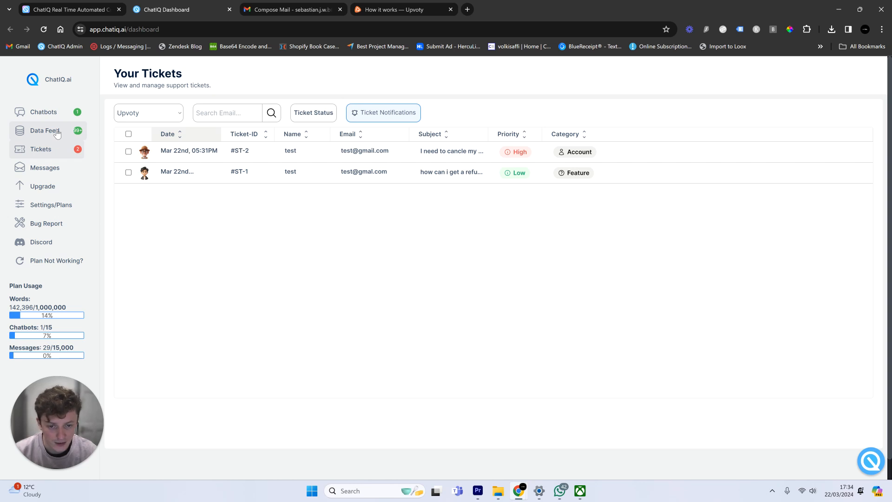
# - Browse the Data Feed knowledge bases, opening and closing Upload Data, then return to the Chatbot Playground
pyautogui.click(57, 133)
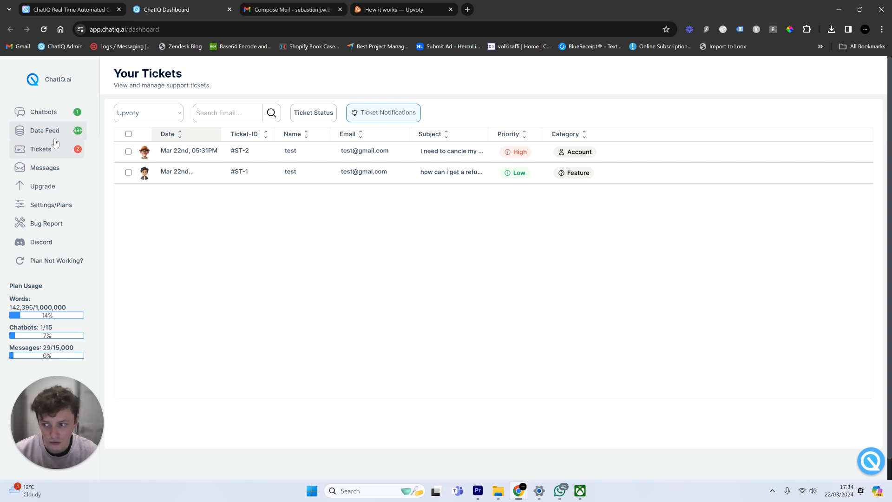
pyautogui.click(315, 165)
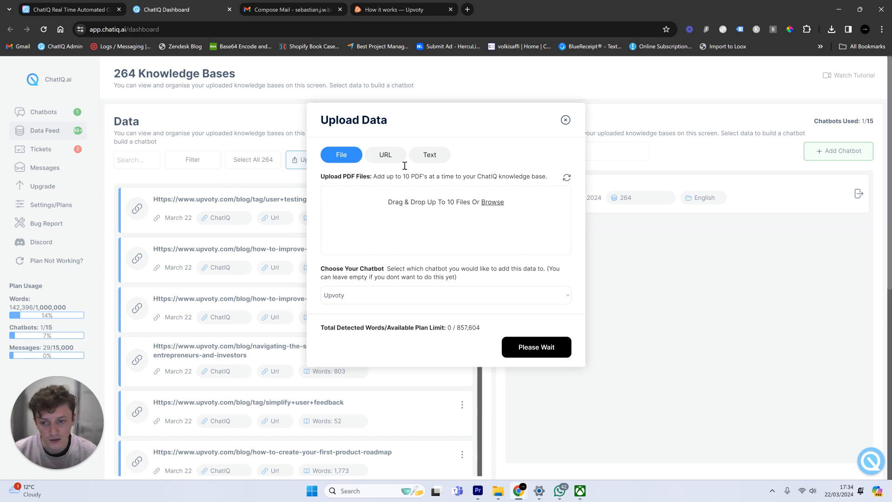
pyautogui.click(566, 121)
pyautogui.scroll(-10, 467, 227)
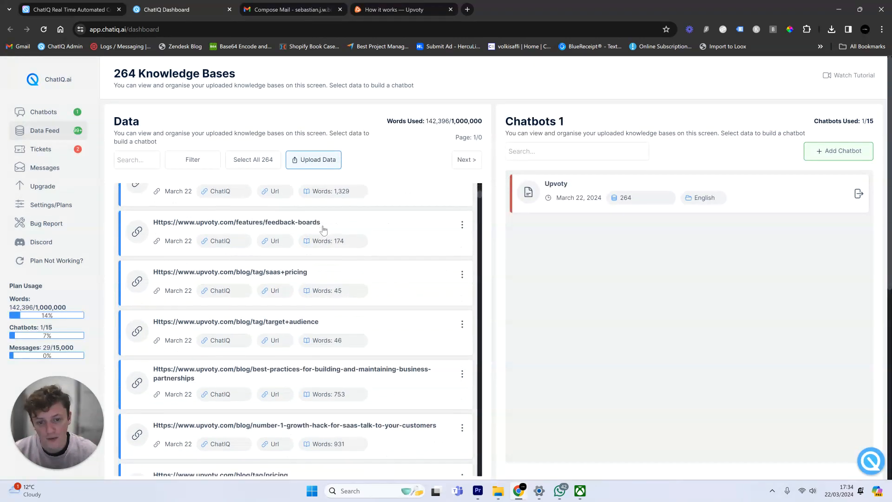
pyautogui.moveTo(480, 217); pyautogui.dragTo(495, 161)
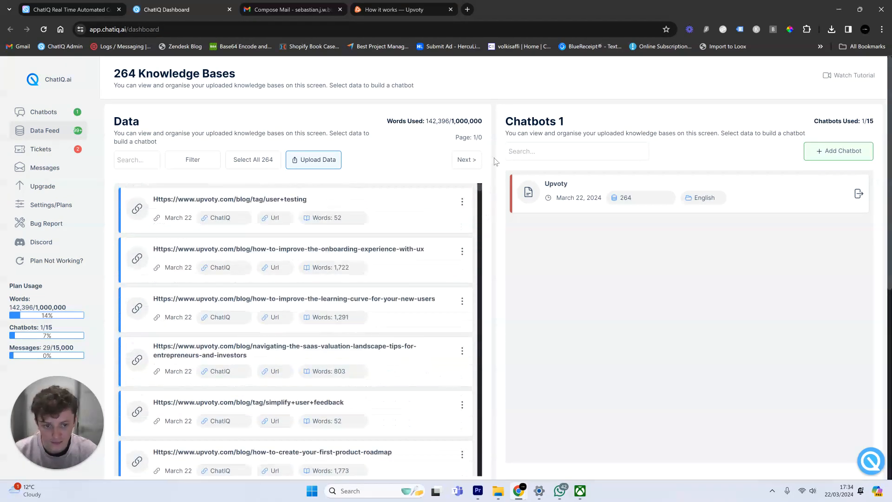
pyautogui.click(76, 113)
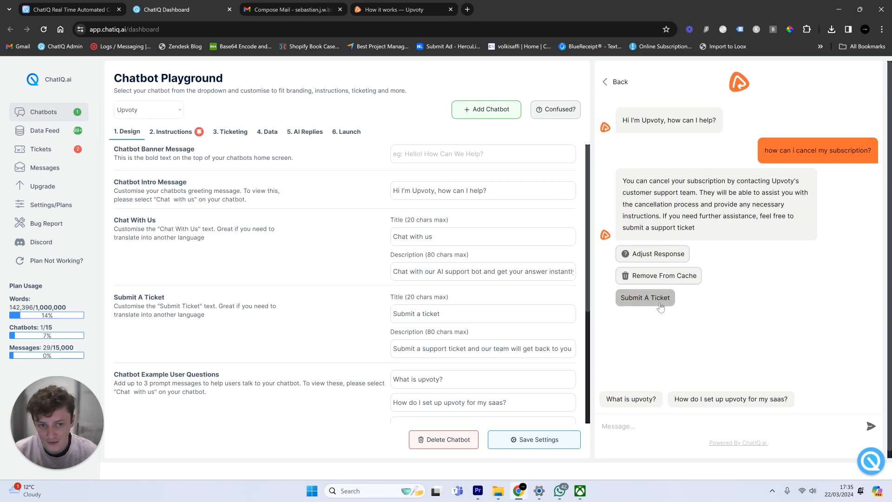
# - In 2. Instructions, add 'contact email:' with the support address to Business Contact Details and save
pyautogui.click(346, 133)
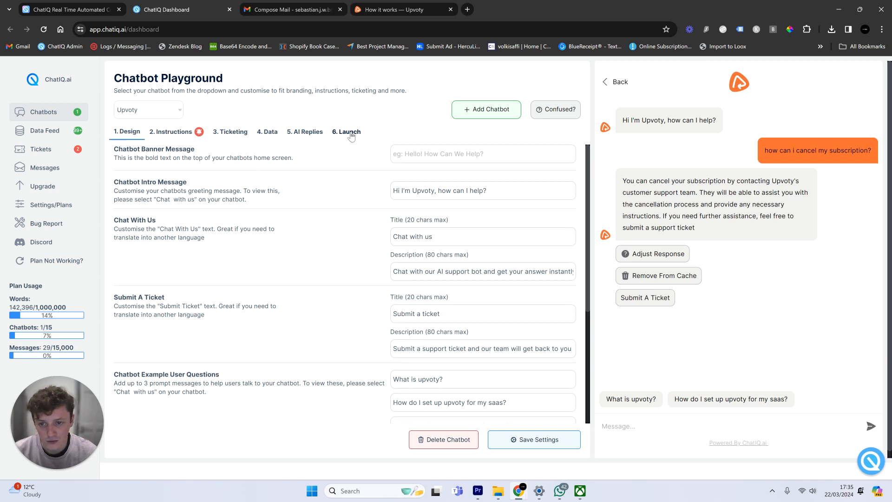
pyautogui.click(179, 135)
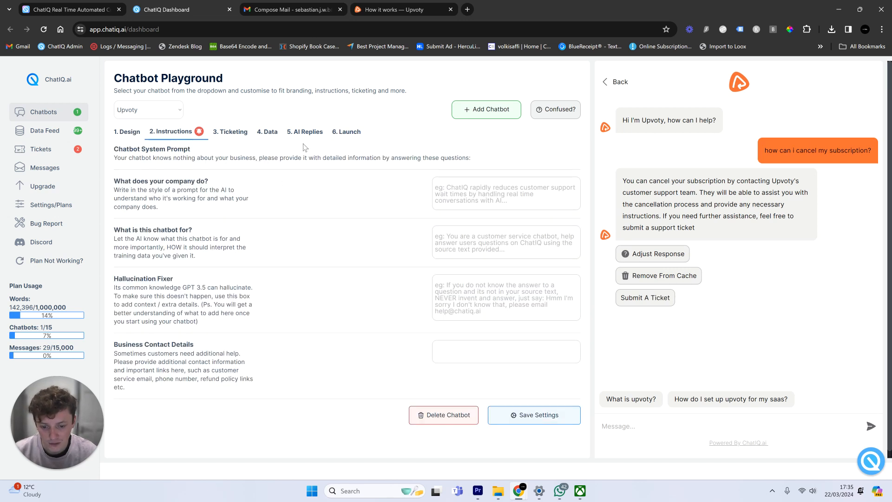
pyautogui.click(459, 349)
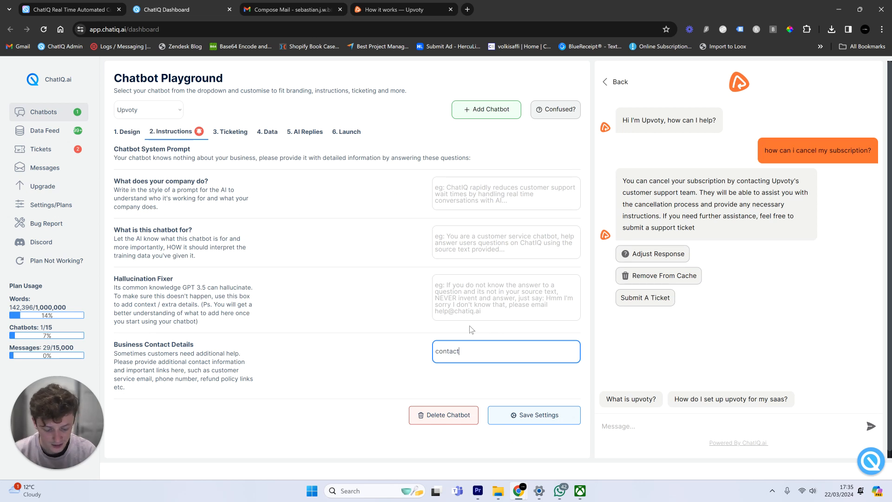
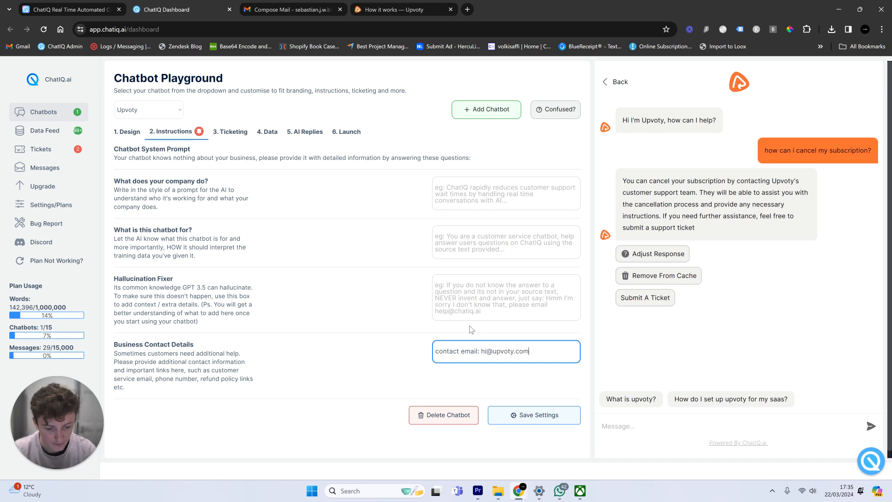
pyautogui.click(521, 415)
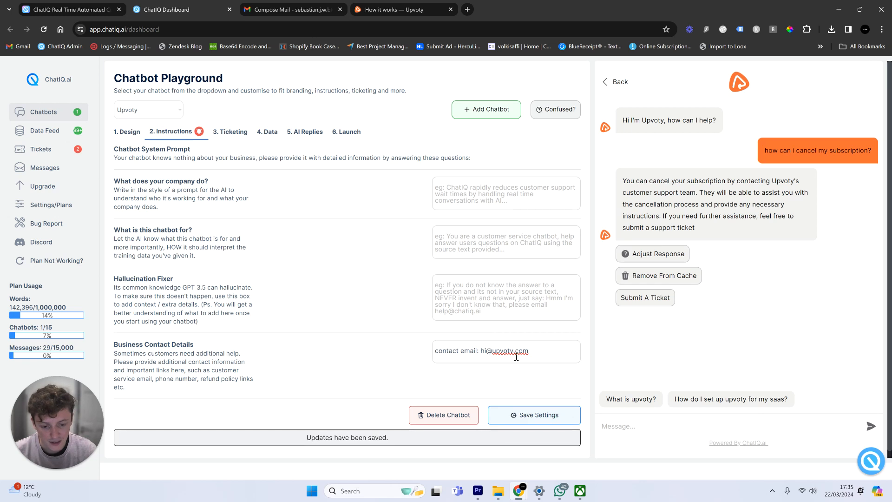
pyautogui.click(352, 135)
# - Review the Corner Bubble Widget embed code and its note about the <head> tag
pyautogui.moveTo(209, 342); pyautogui.dragTo(110, 281)
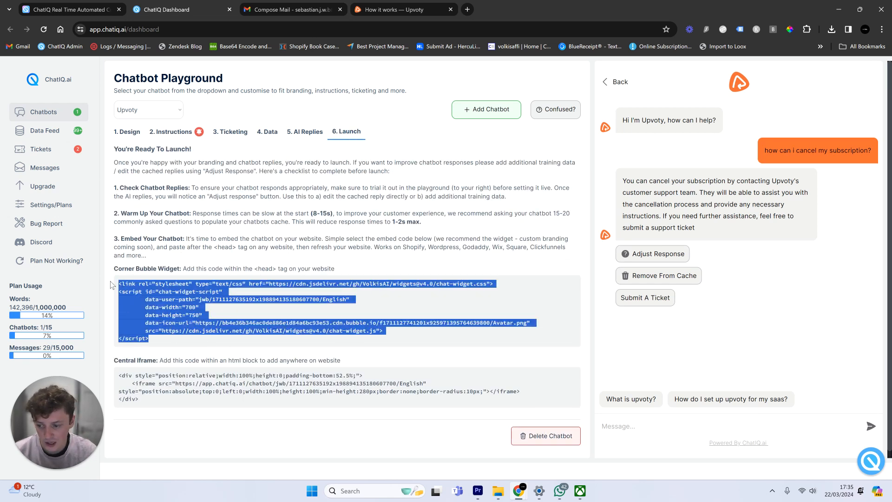
pyautogui.click(318, 265)
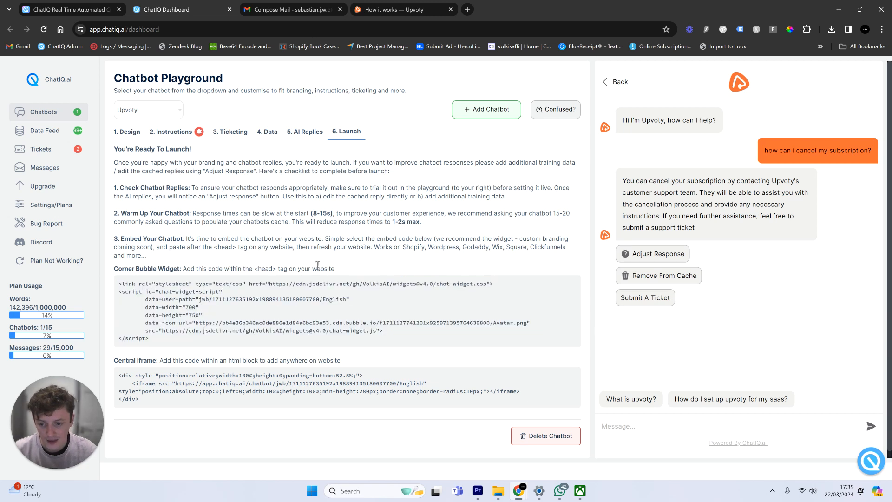
pyautogui.moveTo(254, 271); pyautogui.dragTo(281, 272)
pyautogui.doubleClick(275, 269)
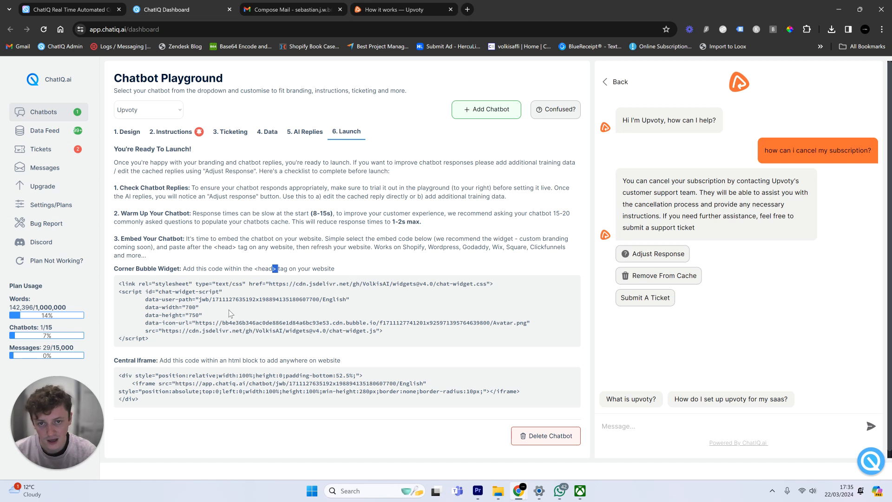
pyautogui.click(398, 252)
# - Test the widget by asking 'can i cancel my subscription?' and opening the ticket form, then close the Gmail draft and show the chatiq.ai homepage
pyautogui.click(877, 462)
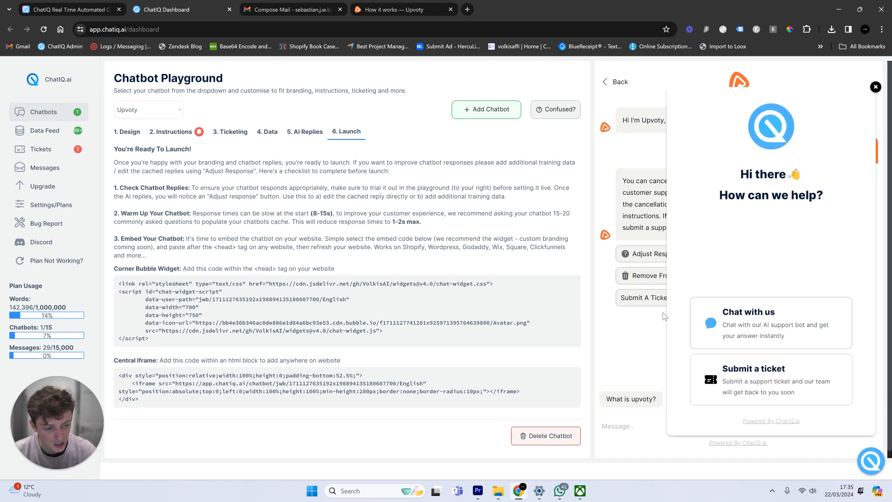
pyautogui.click(744, 314)
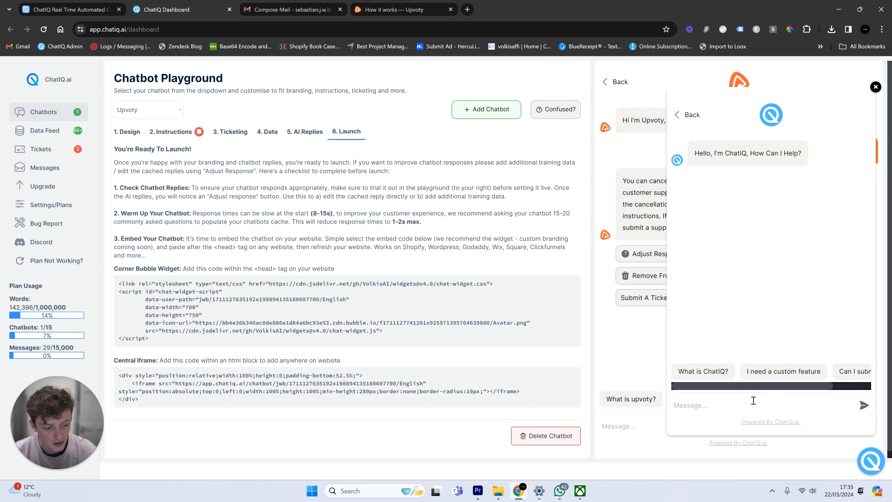
pyautogui.write('can i can')
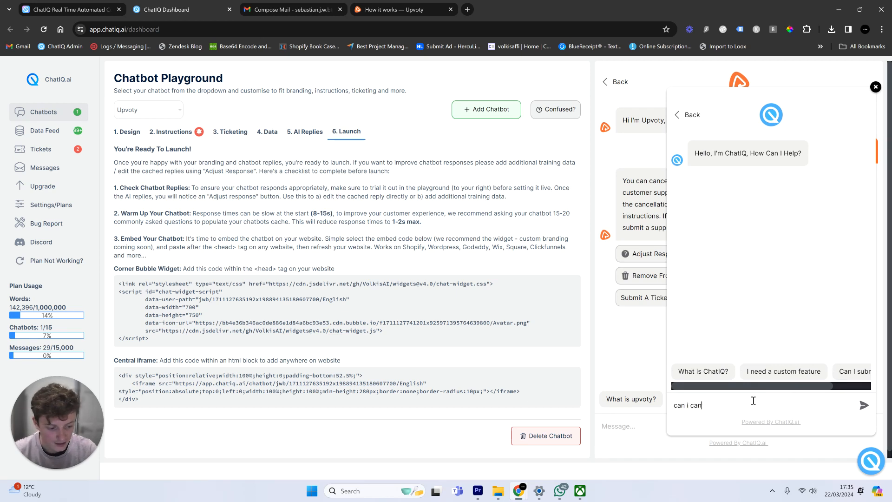
pyautogui.write('cel my subscription?')
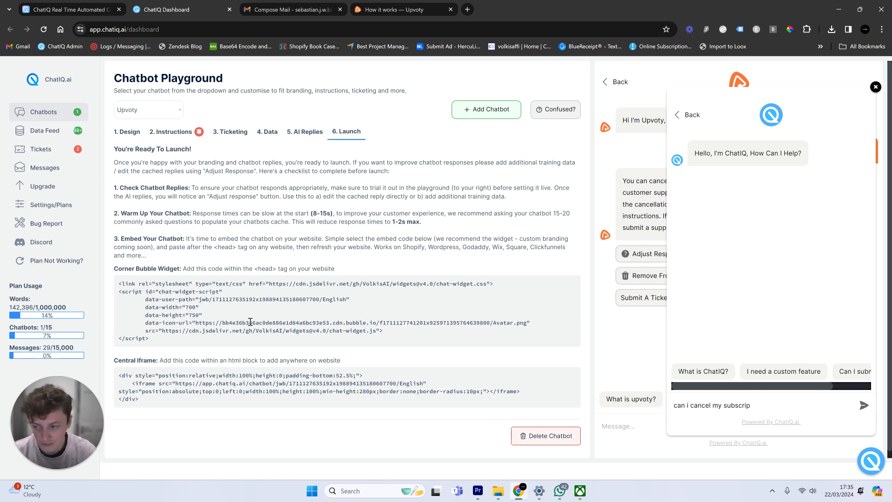
pyautogui.press('Return')
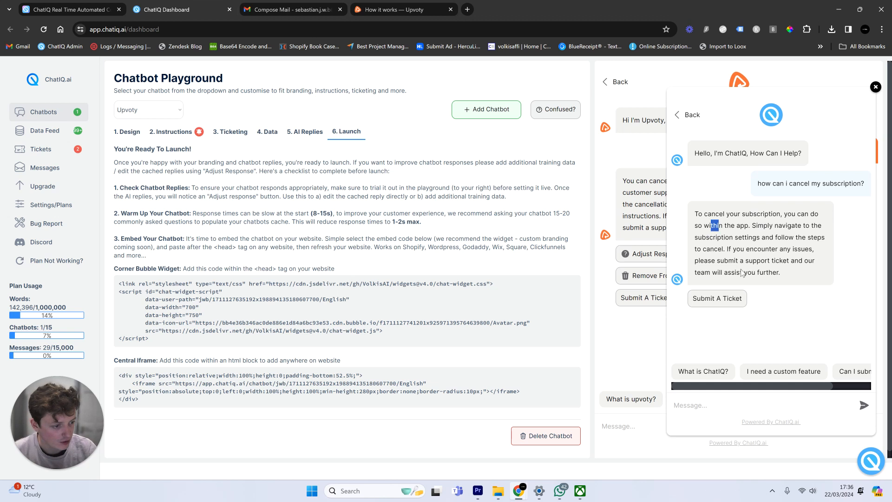
pyautogui.click(724, 305)
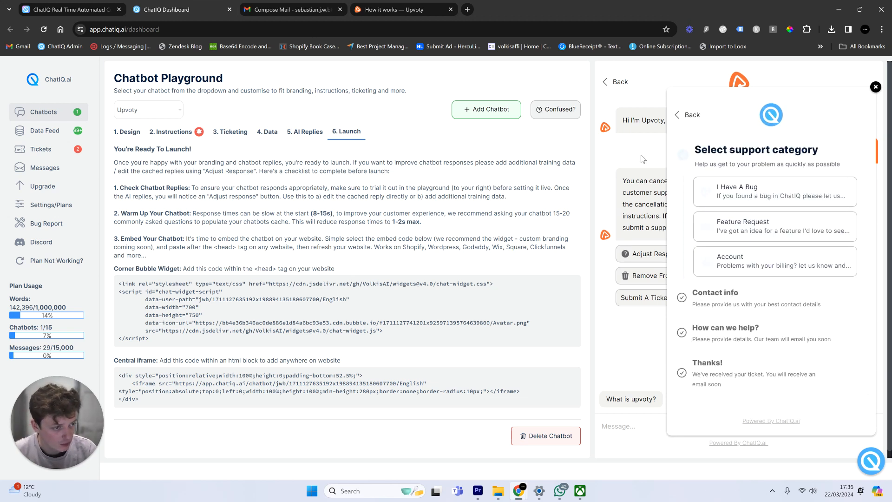
pyautogui.click(865, 450)
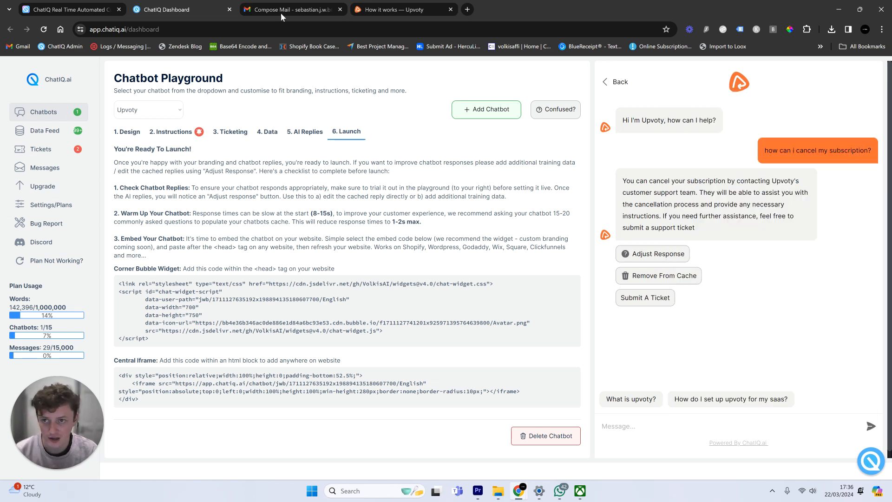
pyautogui.click(340, 9)
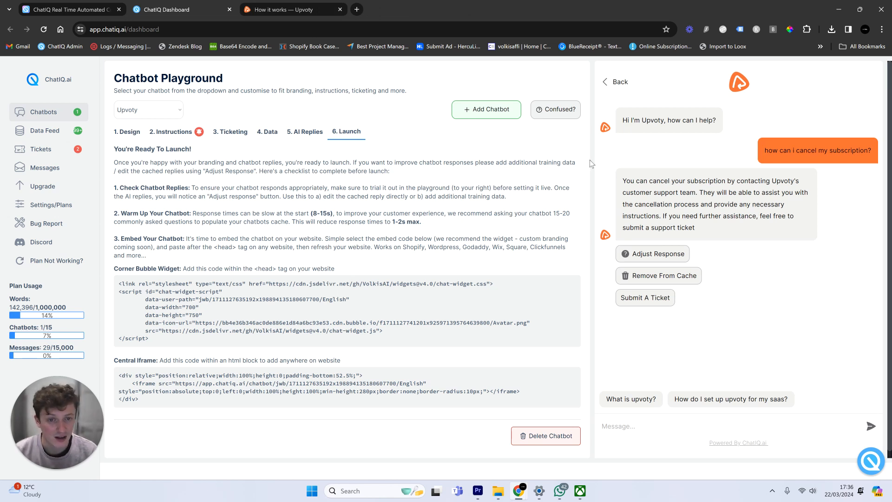
pyautogui.click(113, 4)
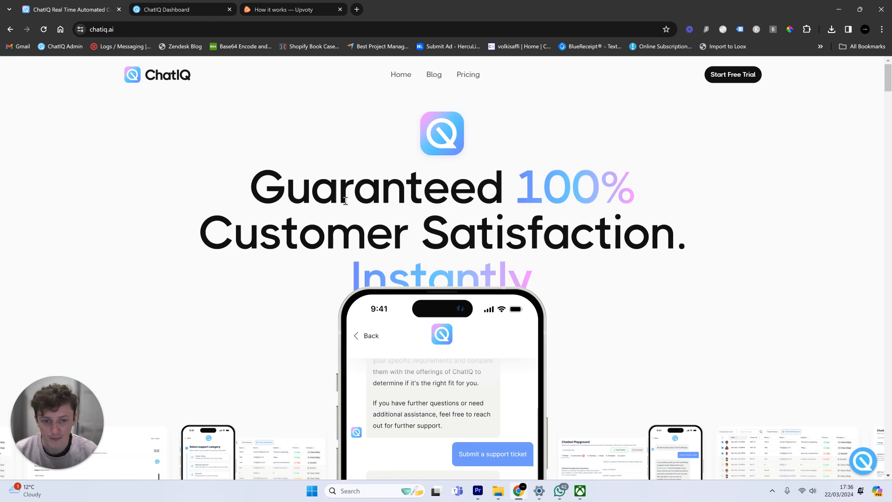